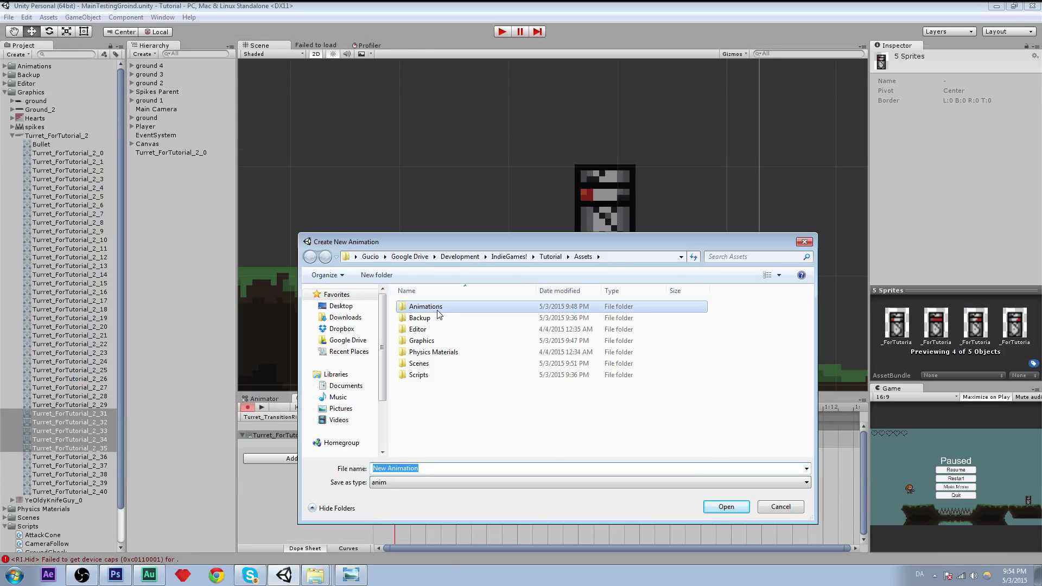
- Create a new animation clip named Turret_TransitionLeft in the Turret folder inside Animations
double_click(429, 306)
double_click(432, 306)
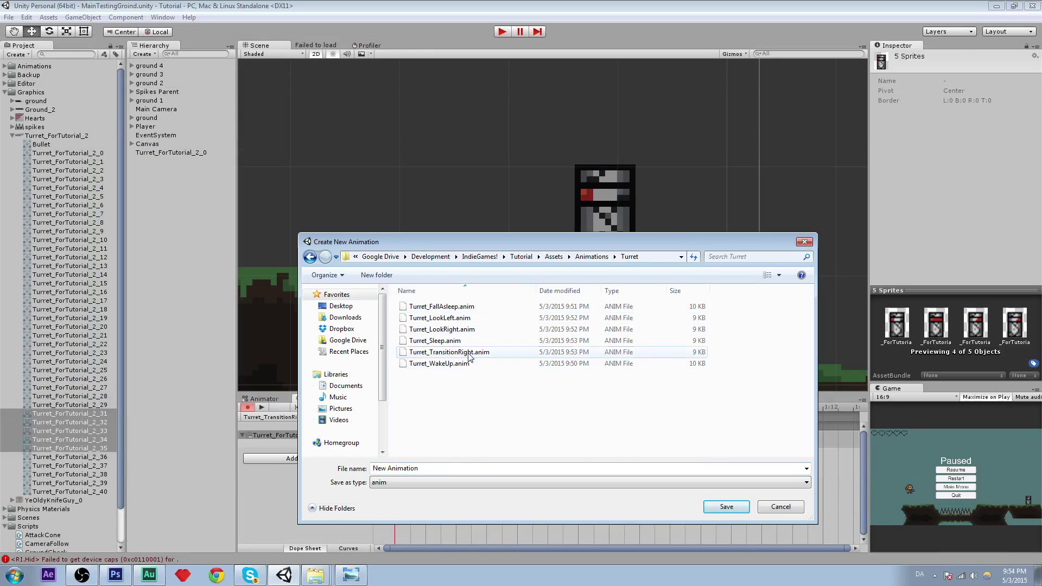
left_click(456, 352)
double_click(419, 467)
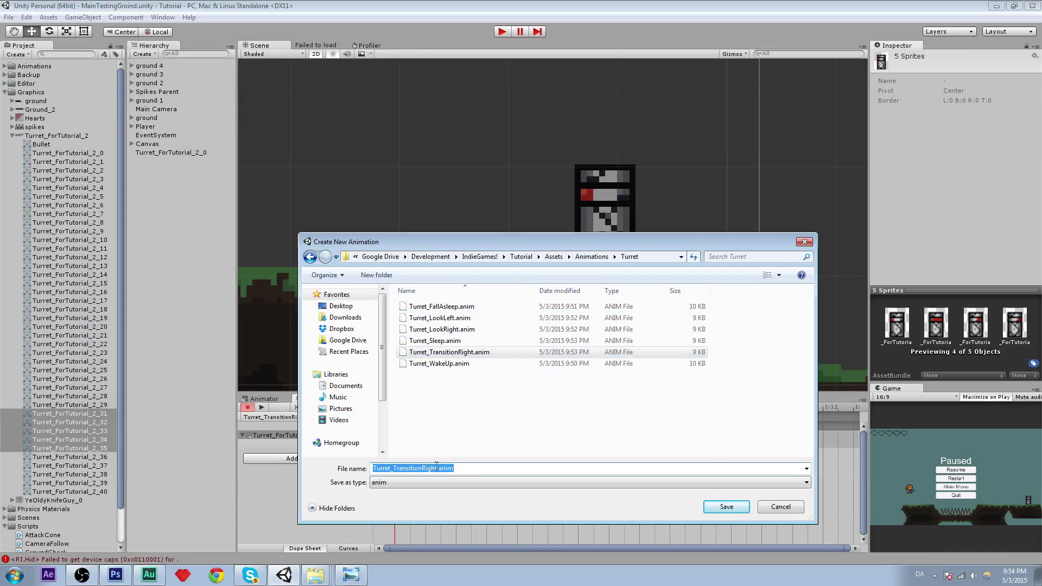
left_click_drag(436, 466, 424, 468)
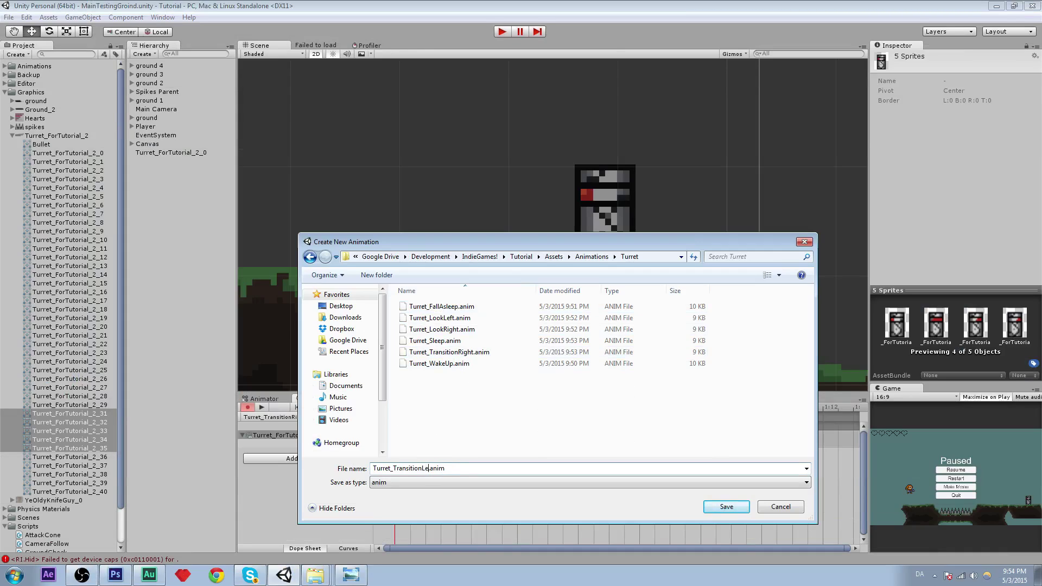
type("Left")
key("Return")
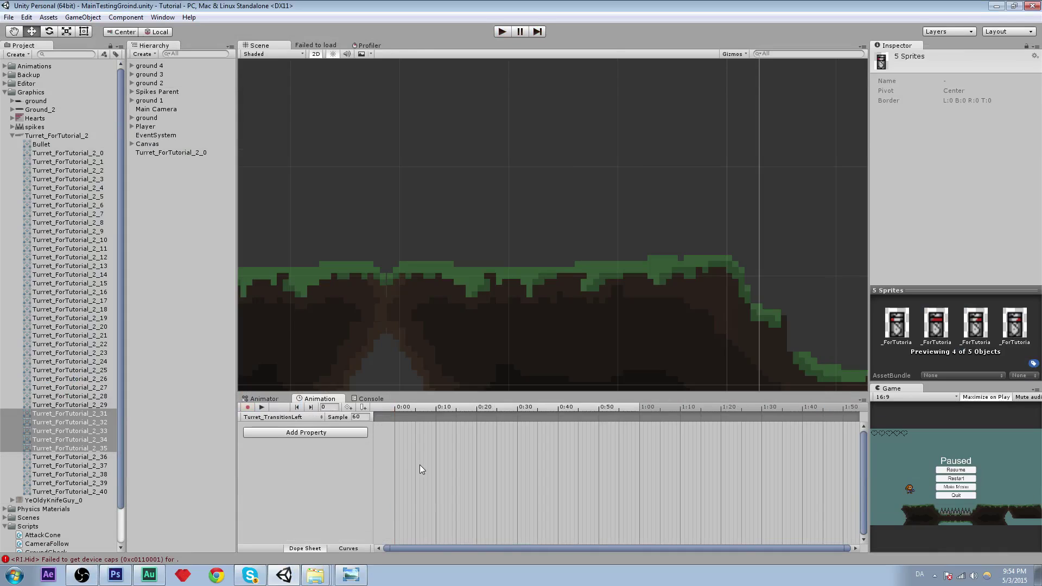
- Add sprites Turret_ForTutorial_2_36 to Turret_ForTutorial_2_40 to the Turret_TransitionLeft clip and set its sample rate to 16
left_click(103, 457)
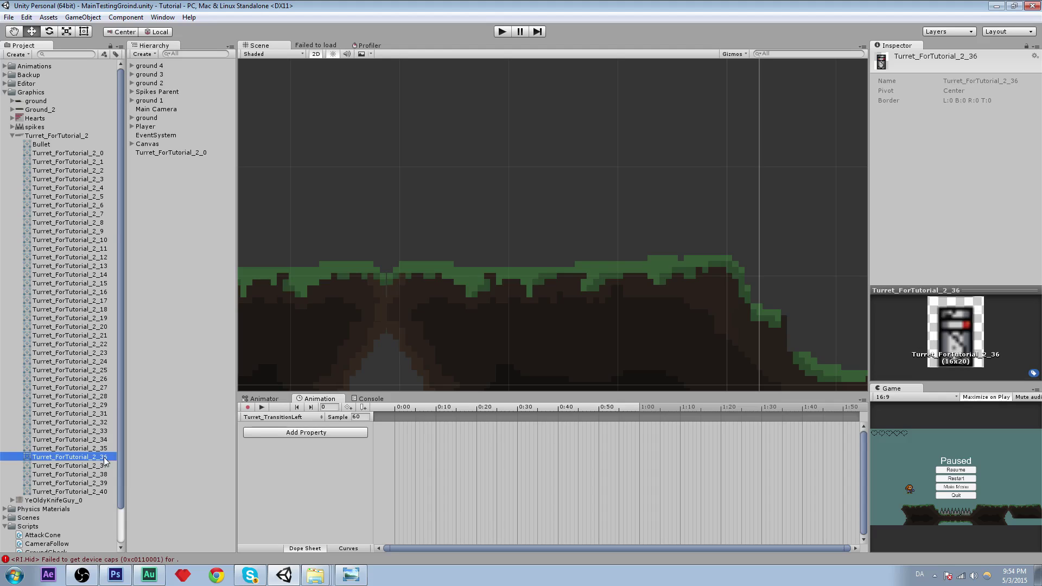
left_click(102, 490, "shift")
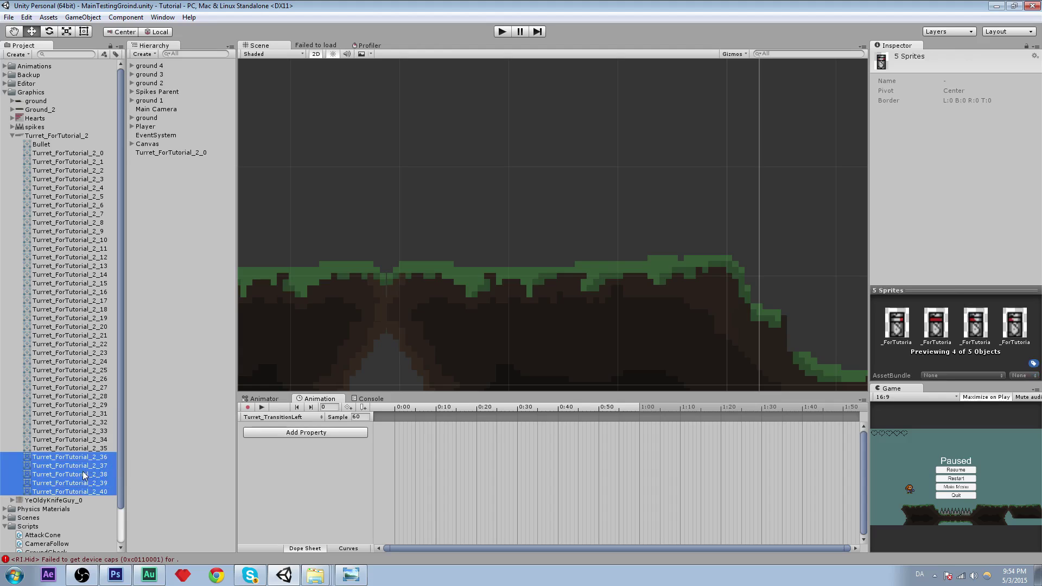
left_click(205, 482)
left_click_drag(205, 482, 486, 475)
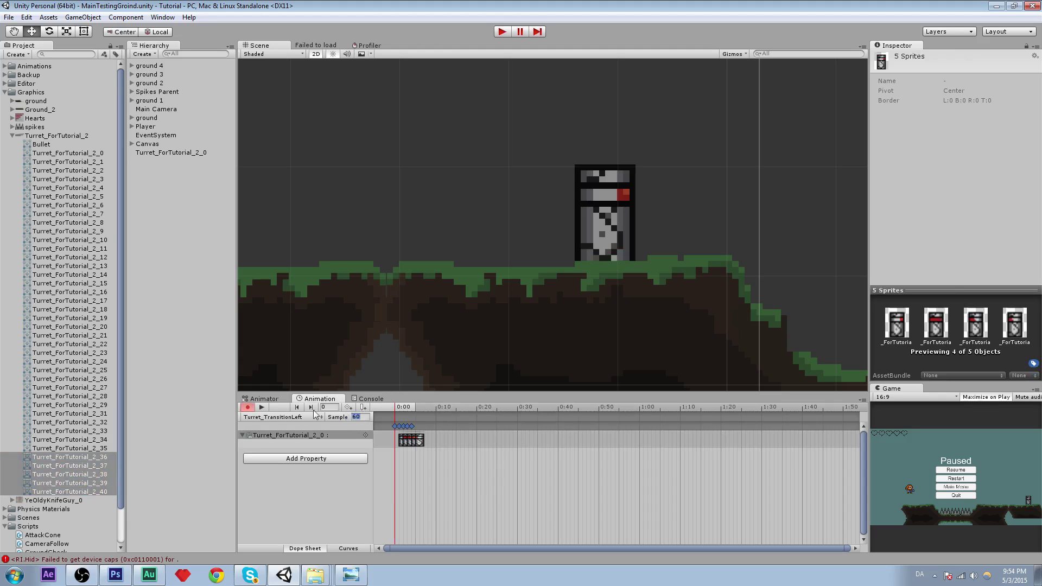
type("16")
left_click(265, 407)
left_click(264, 407)
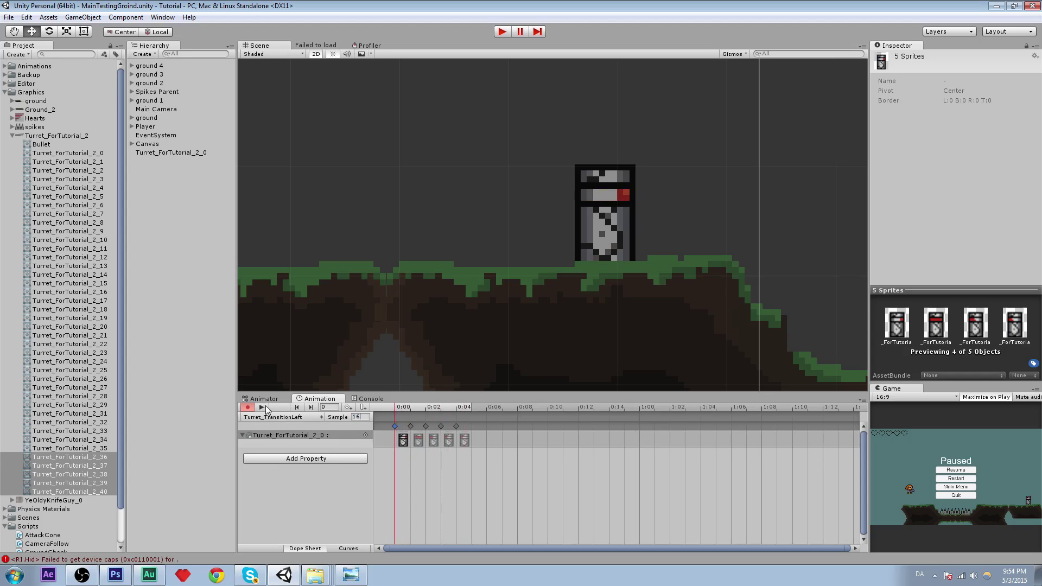
- Examine the animator state graph and the transitions between the turret's wake, look, transition and fall-asleep states
left_click(282, 399)
scroll(513, 442, "down", 3)
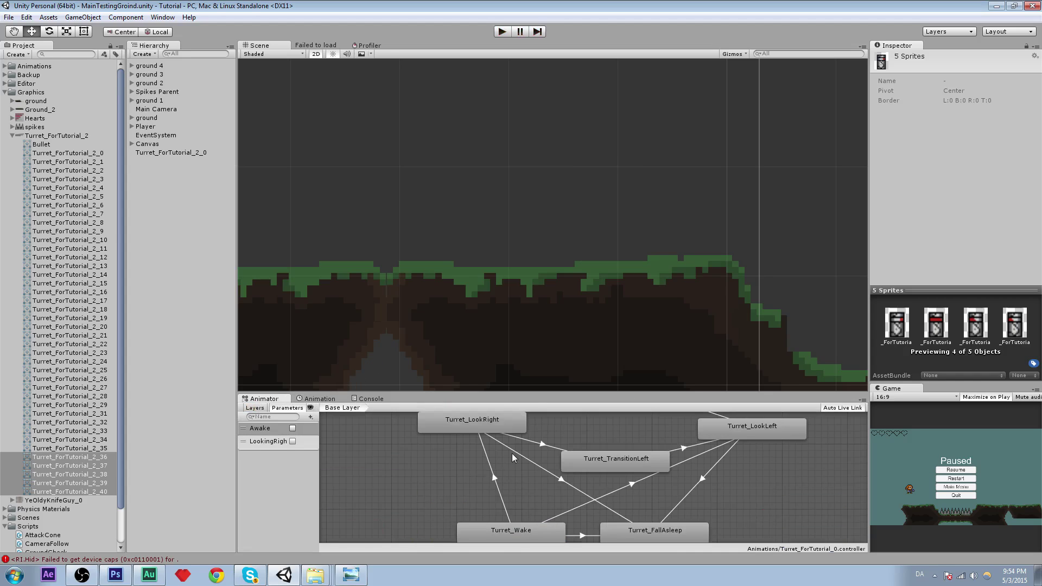
scroll(486, 455, "down", 3)
scroll(482, 457, "up", 5)
scroll(464, 457, "down", 2)
scroll(407, 437, "up", 5)
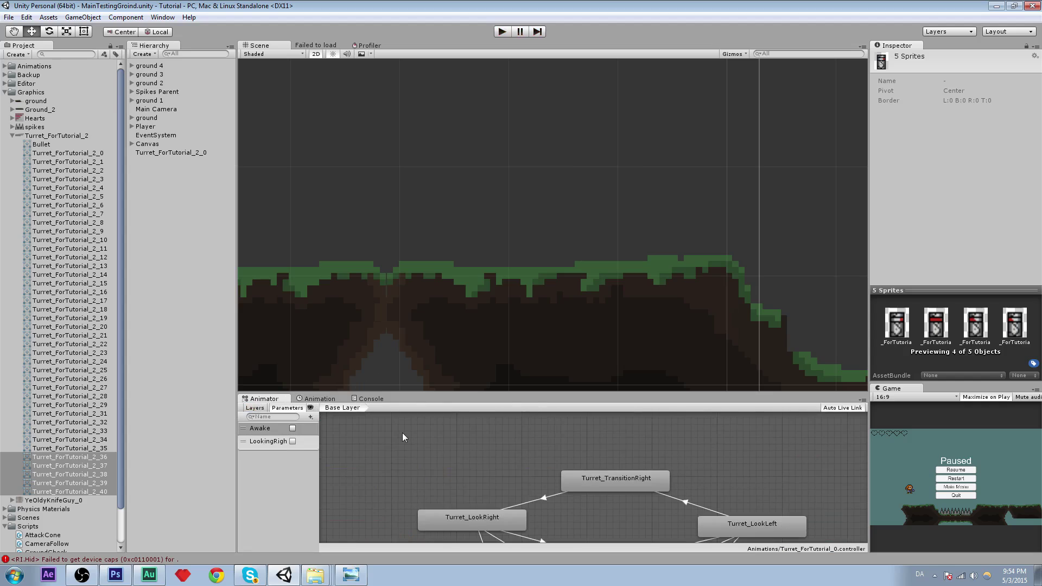
scroll(411, 445, "down", 1)
middle_click_drag(437, 505, 394, 404)
middle_click_drag(511, 473, 478, 440)
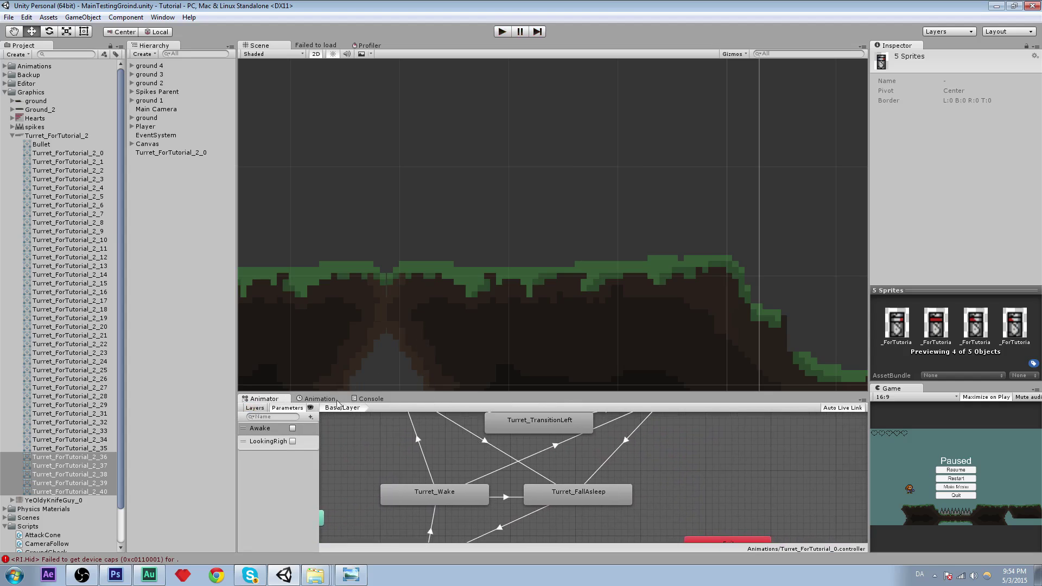
left_click(334, 400)
left_click(261, 398)
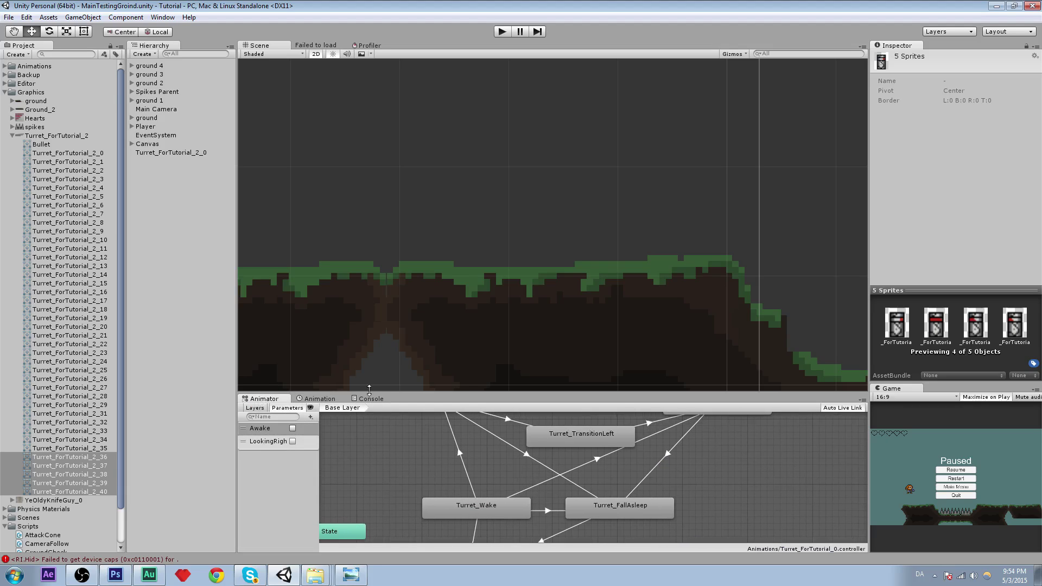
- Show the animator graph of the scene's Turret_ForTutorial_2_0 object and enlarge the area that displays it
scroll(81, 304, "down", 2)
left_click(163, 154)
scroll(547, 279, "down", 5)
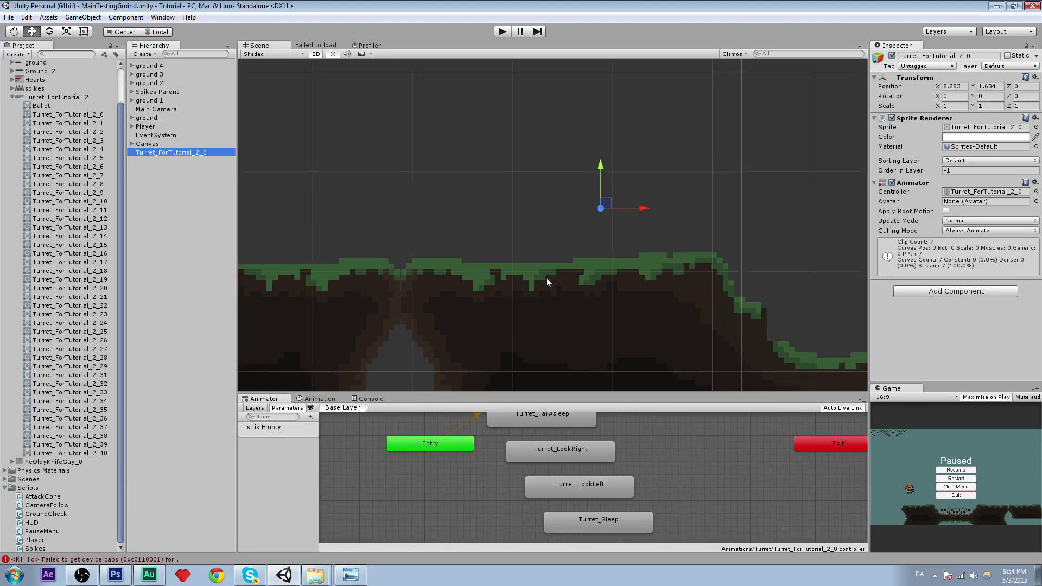
middle_click_drag(582, 265, 455, 280)
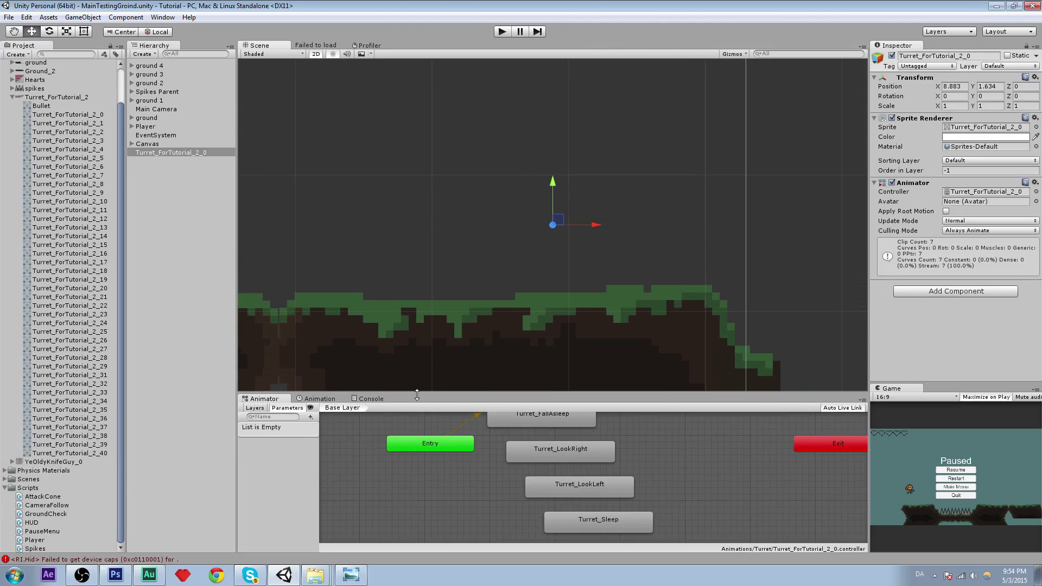
left_click_drag(414, 394, 414, 283)
- Rename the Turret_ForTutorial_2_0 scene object as Turret
left_click(212, 152)
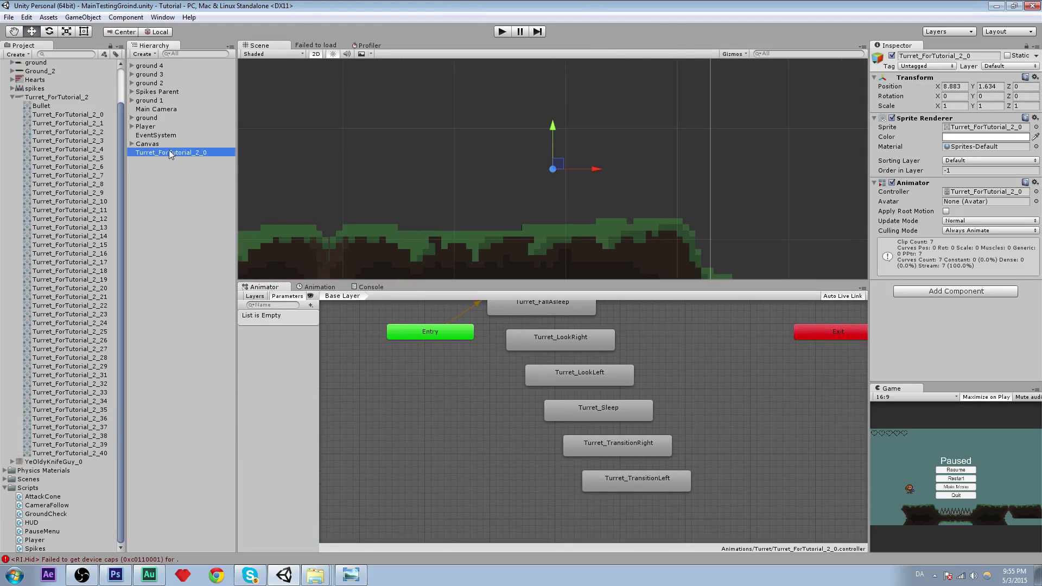
type("Turret")
key("Return")
- Create a prefab named Turret in the project's root assets and fill it with the scene's Turret object
left_click(12, 97)
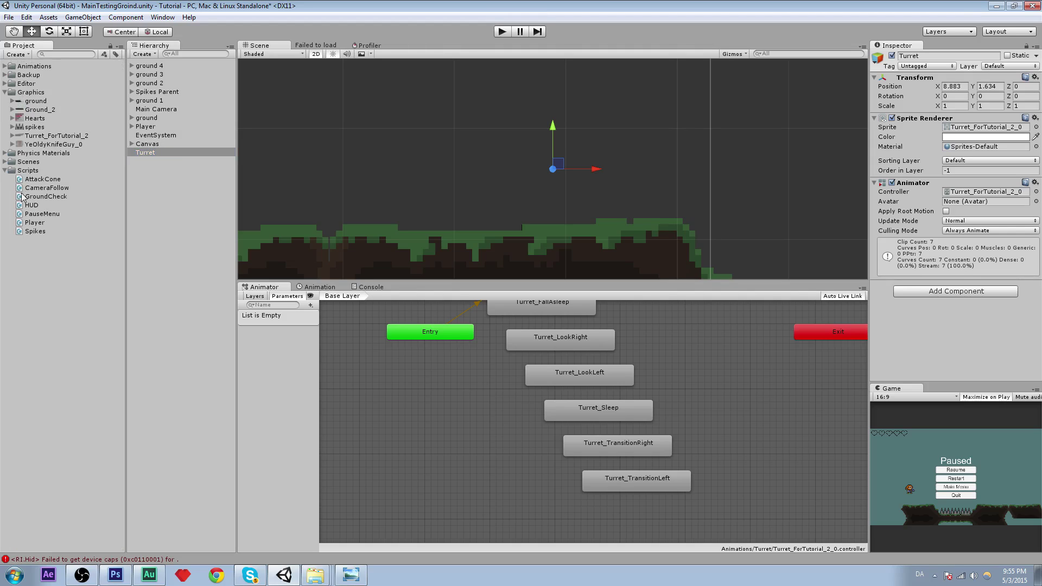
right_click(31, 279)
mouse_move(54, 286)
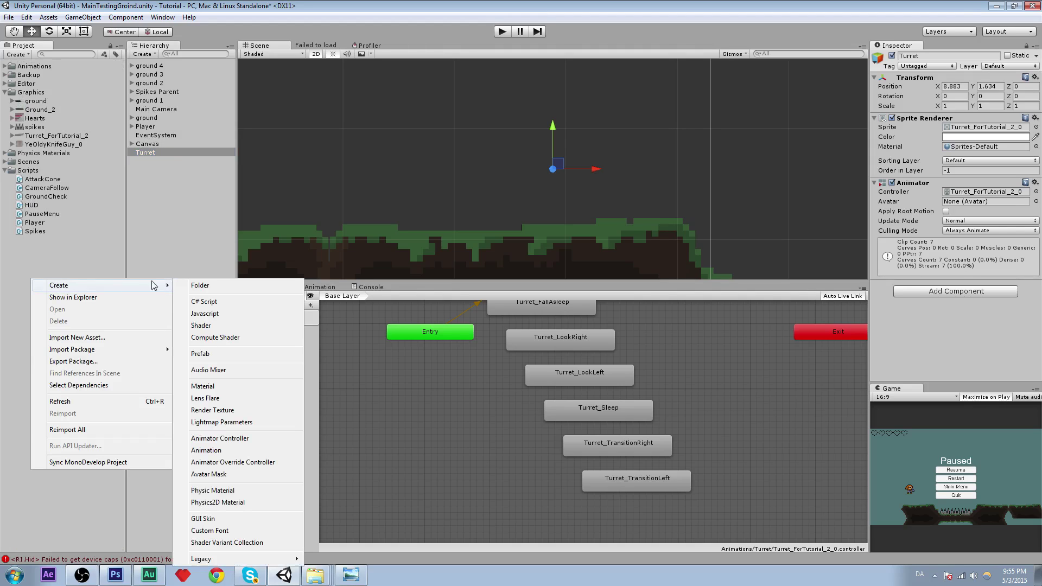
left_click(230, 354)
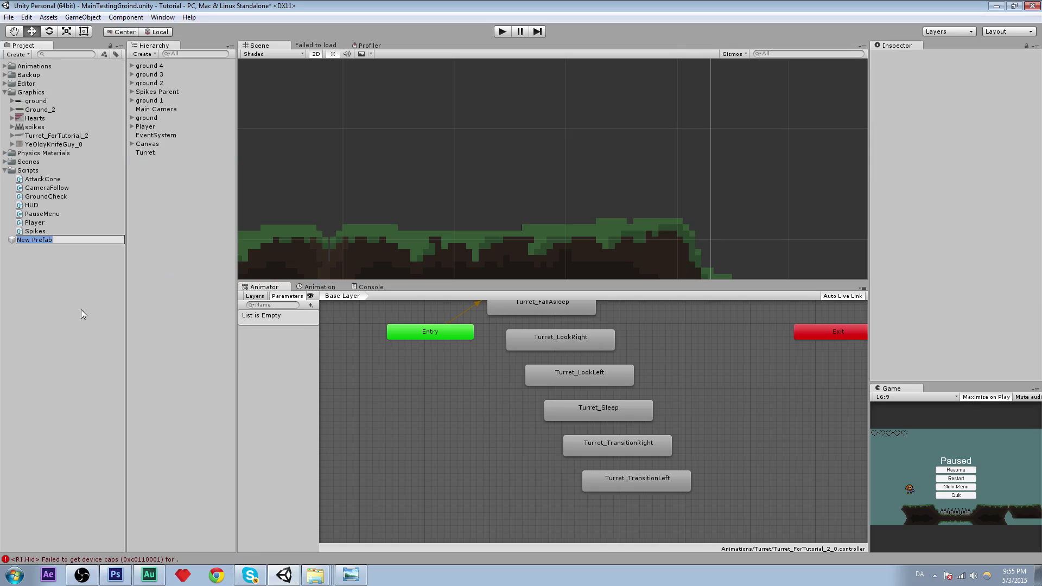
key("BackSpace")
type("Turret")
key("Return")
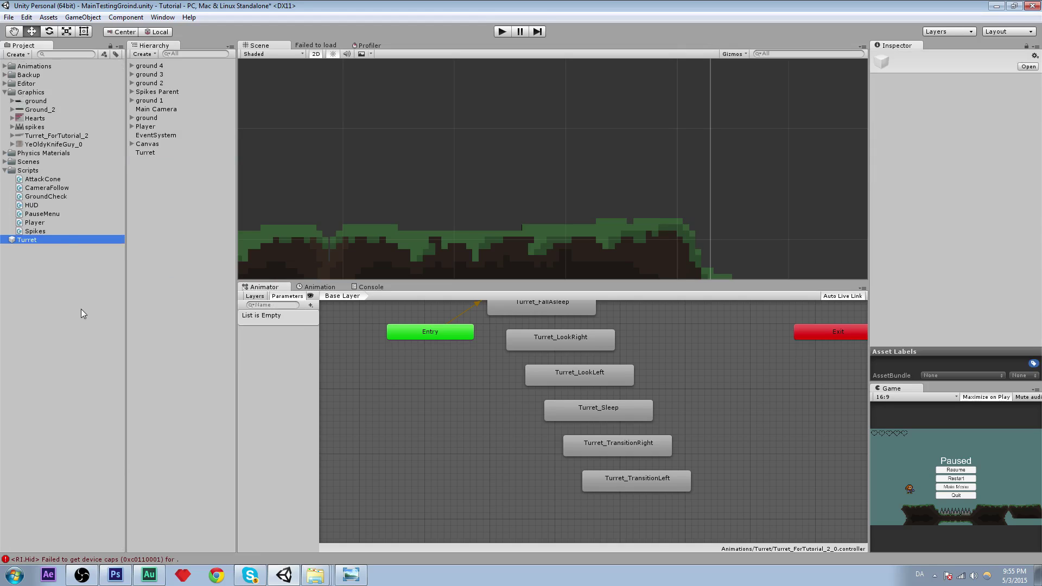
left_click_drag(146, 152, 30, 240)
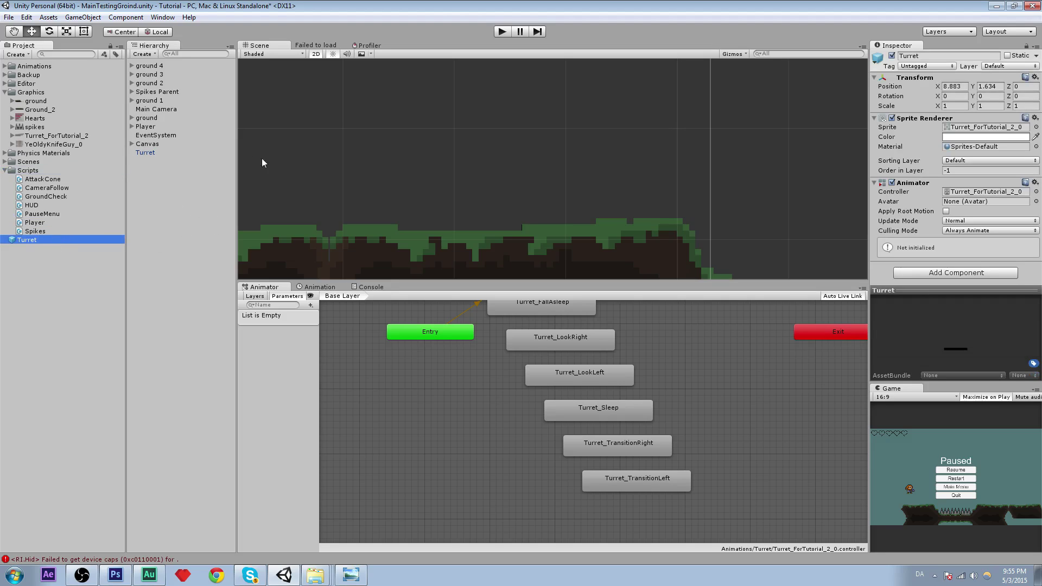
- Examine the states in the Turret object's animator graph and the list of available editor windows
left_click(145, 153)
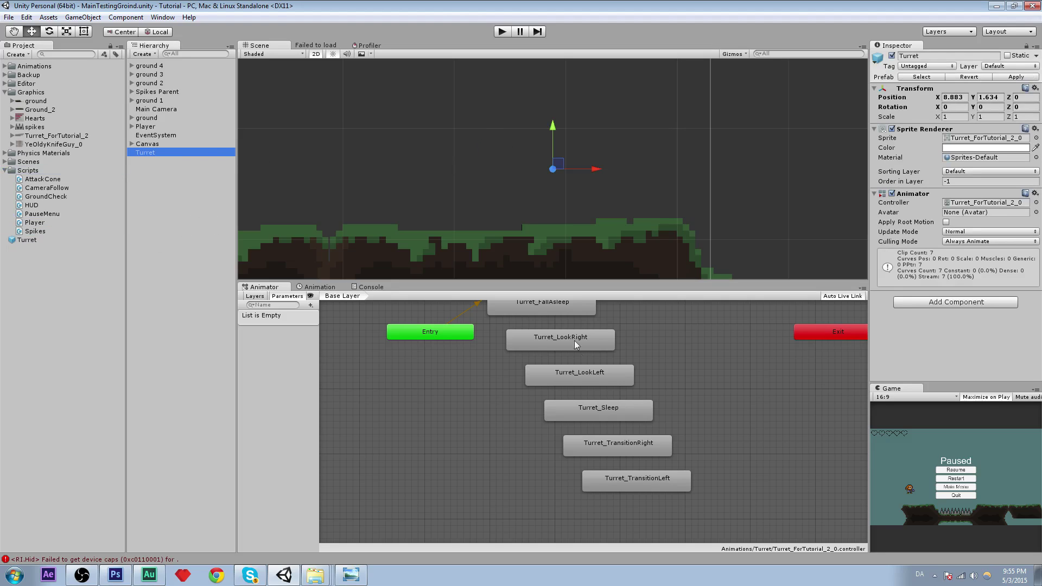
middle_click_drag(617, 371, 534, 366)
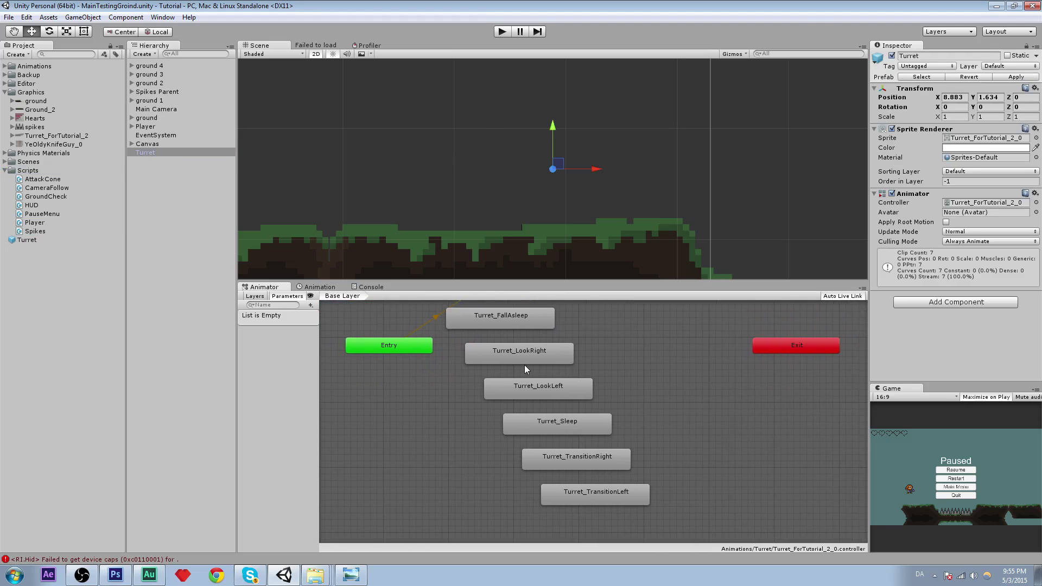
middle_click_drag(563, 360, 536, 360)
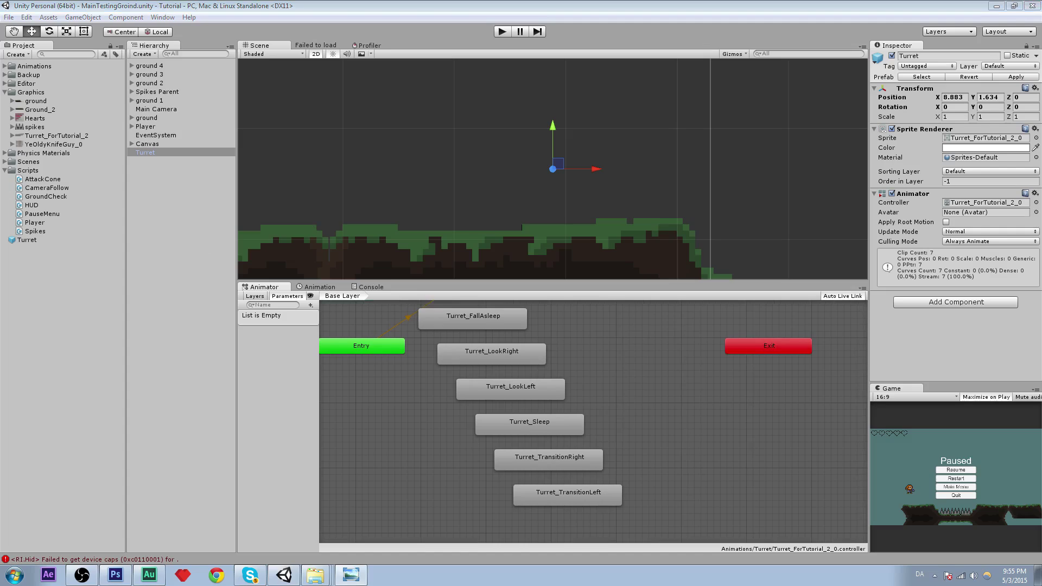
left_click(161, 18)
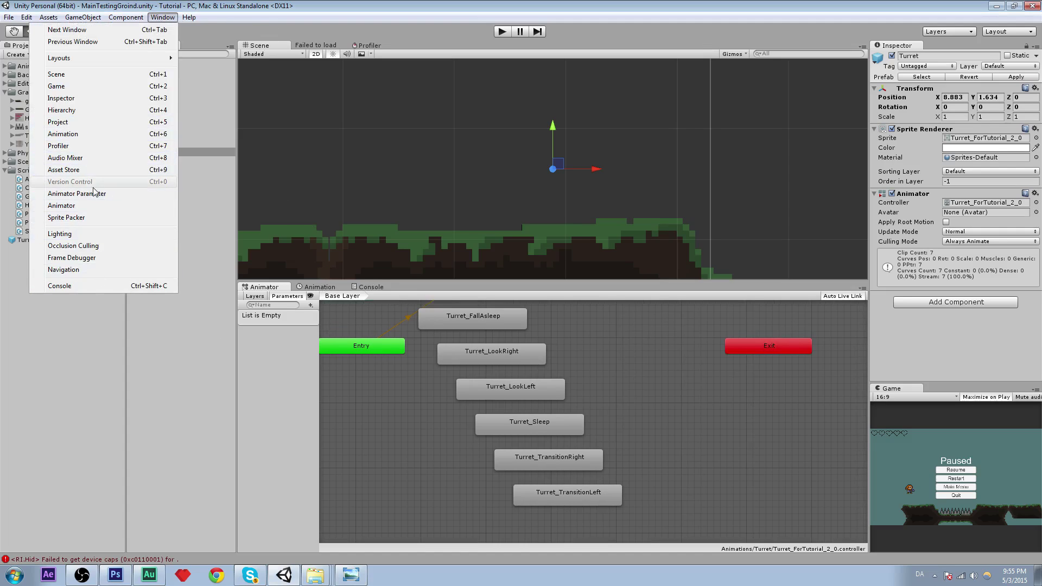
left_click(167, 18)
left_click(166, 18)
left_click(565, 340)
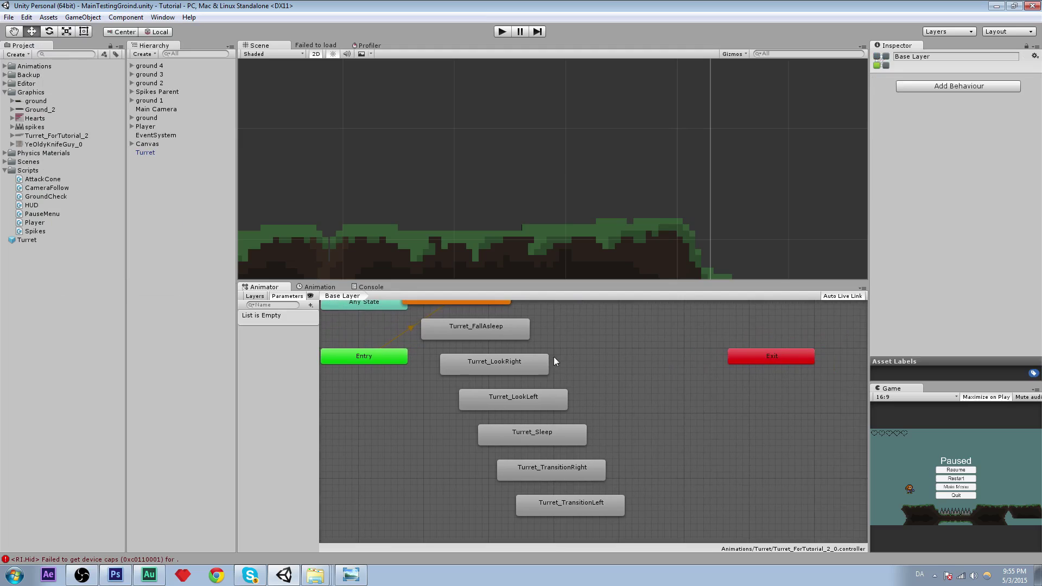
- Rearrange the state graph, moving Turret_WakeUp right of Entry, Turret_LookLeft above it, and Turret_Sleep below Entry
middle_click_drag(570, 350, 526, 318)
left_click(514, 357)
left_click_drag(506, 318, 462, 460)
middle_click_drag(600, 455, 641, 400)
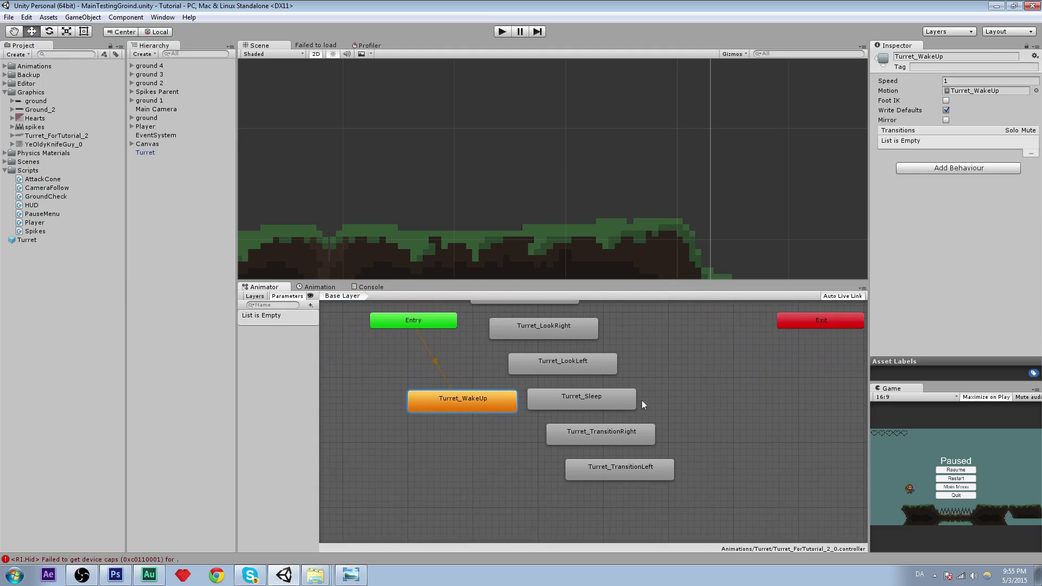
left_click_drag(589, 391, 730, 348)
middle_click_drag(701, 332, 589, 406)
left_click_drag(455, 436, 576, 344)
middle_click_drag(504, 396, 541, 331)
left_click_drag(429, 414, 577, 367)
left_click_drag(619, 368, 365, 433)
middle_click_drag(401, 405, 530, 423)
- Rename the default state Turret_WakeUp as Turret_Sleep
left_click(472, 350)
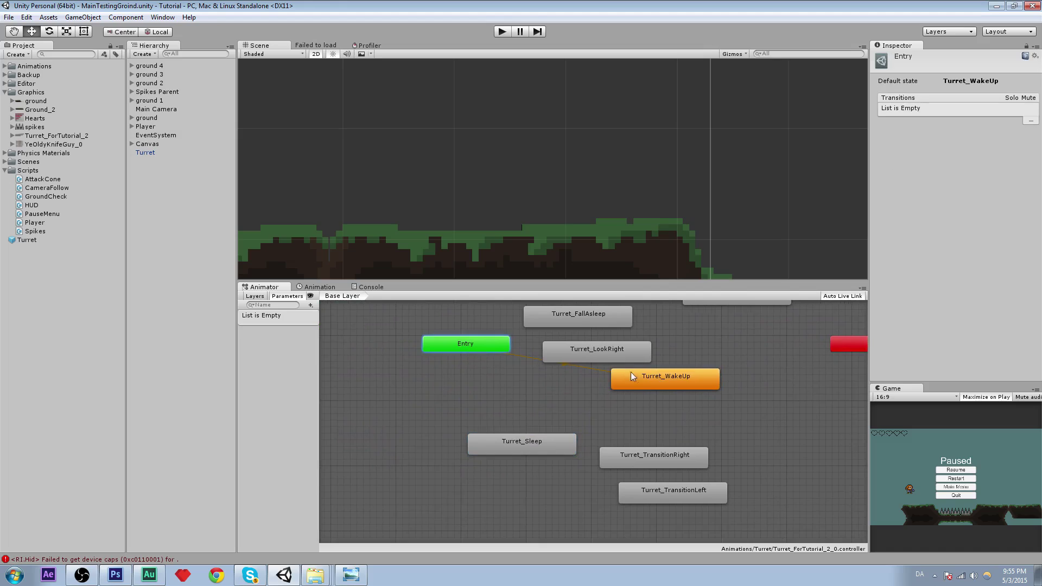
left_click(592, 367)
left_click(652, 369)
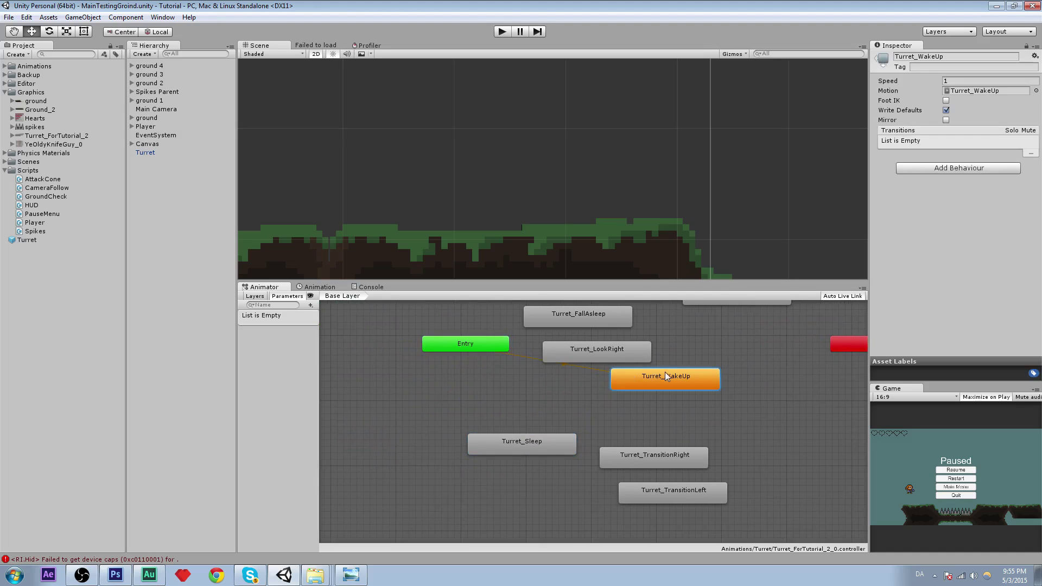
middle_click_drag(665, 372, 616, 376)
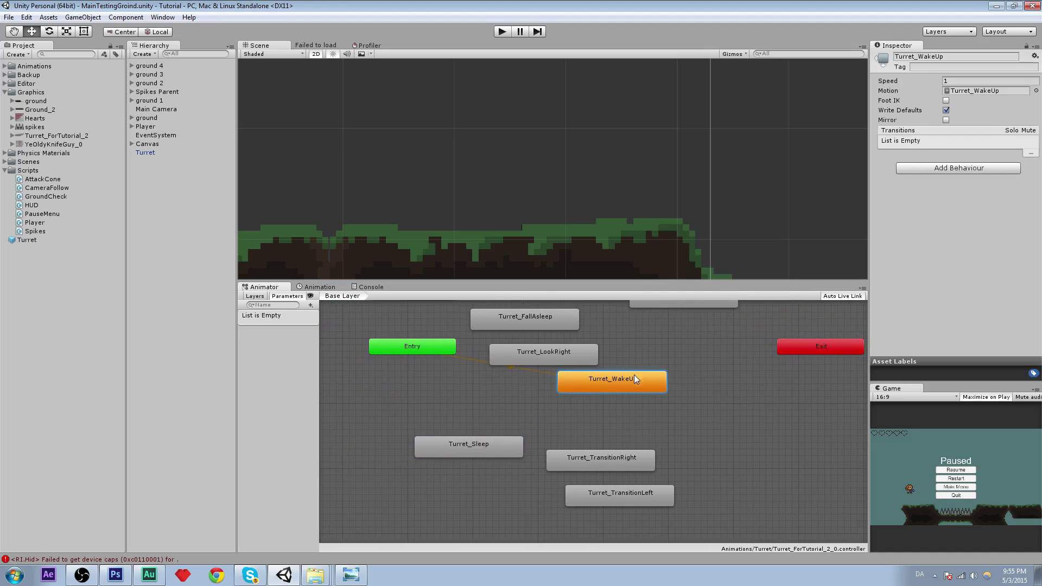
left_click(961, 55)
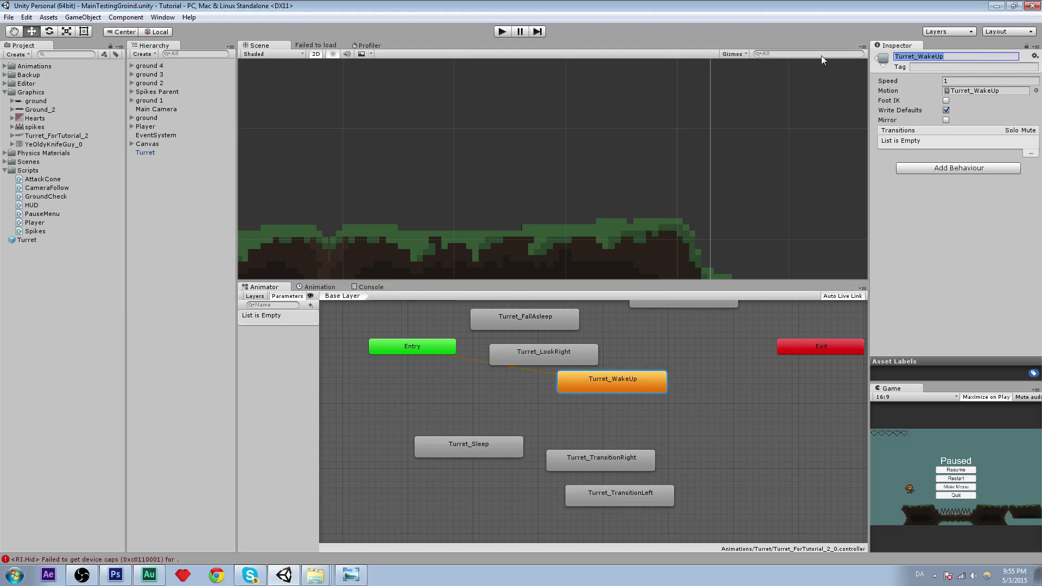
type("Turret_Sleep")
key("Return")
- Assign the Turret_Sleep clip from the Animations/Turret folder as the motion of the default state
left_click(5, 67)
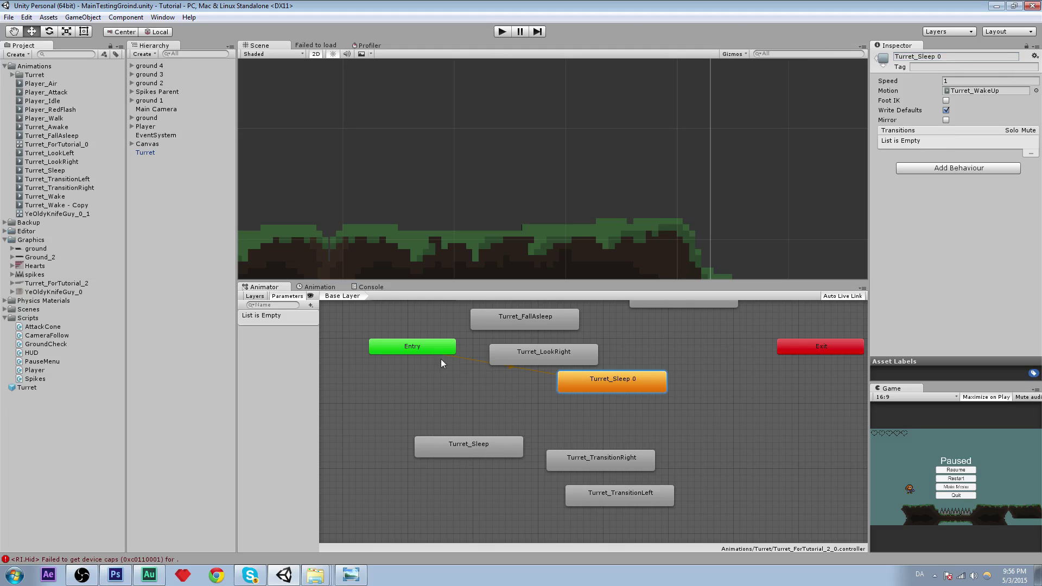
left_click(631, 374)
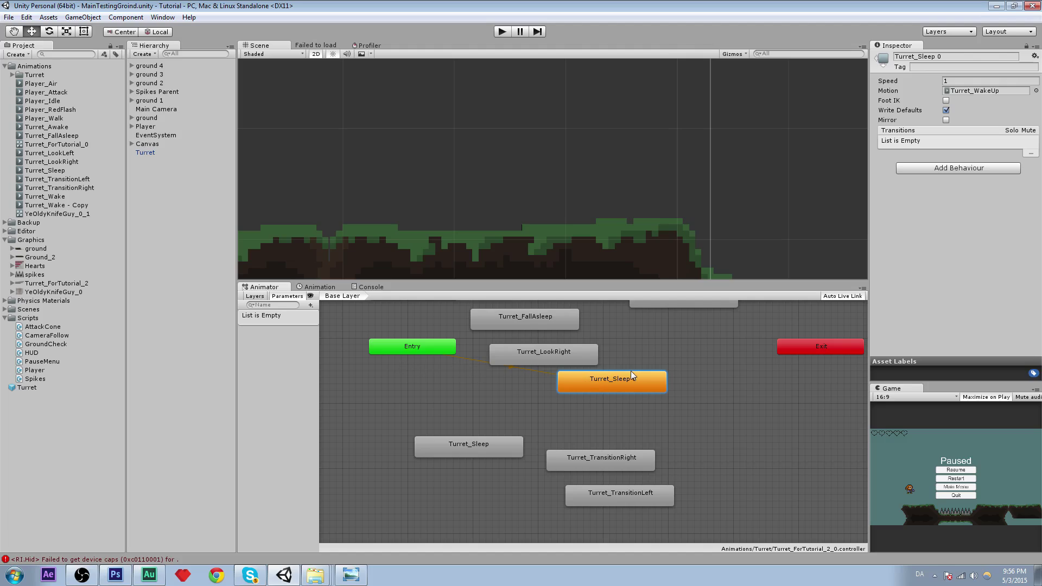
left_click(44, 170)
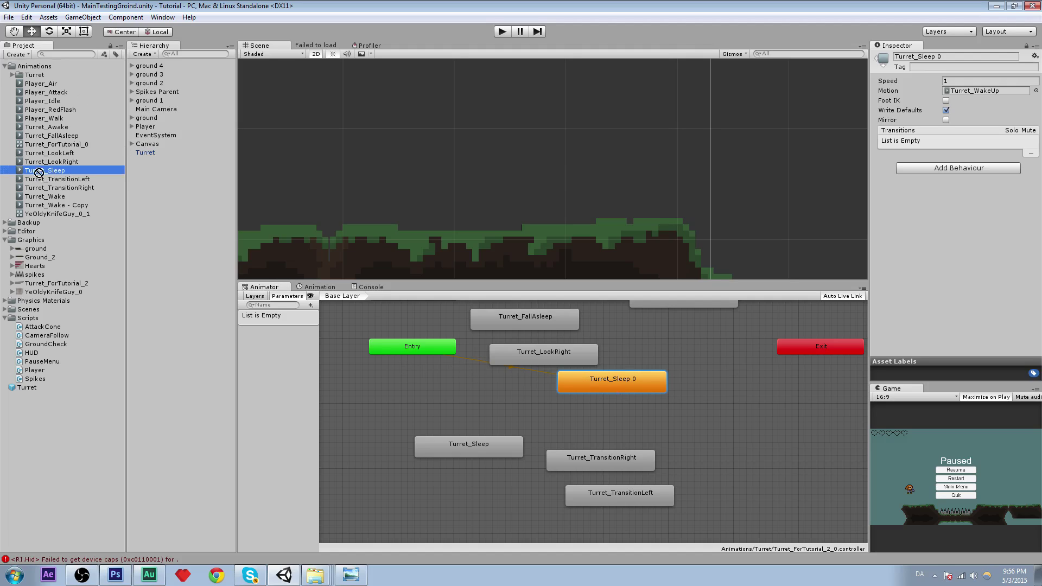
left_click(13, 75)
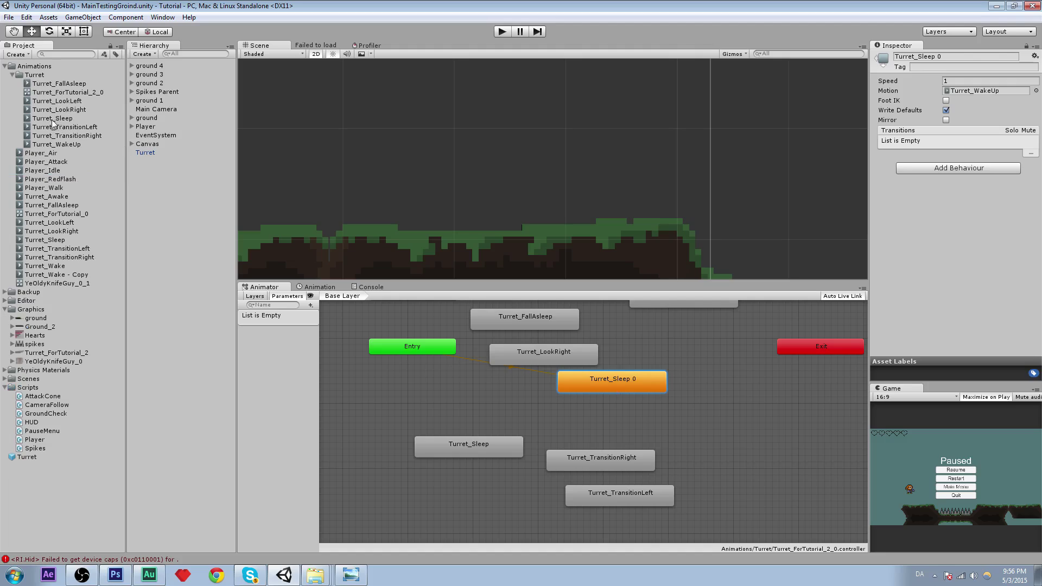
left_click_drag(51, 118, 975, 92)
left_click_drag(53, 120, 970, 91)
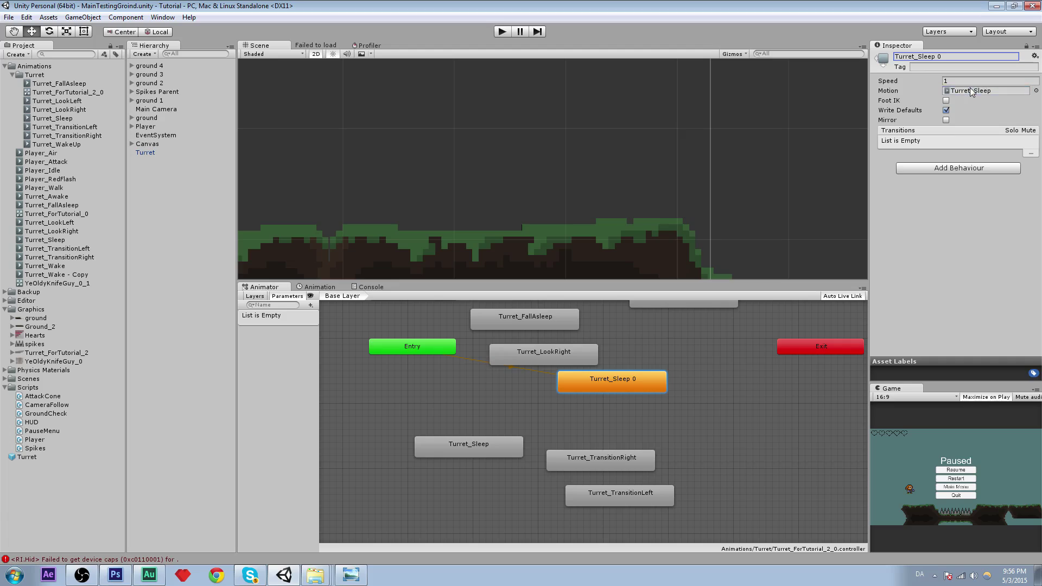
left_click(458, 445)
left_click(961, 56)
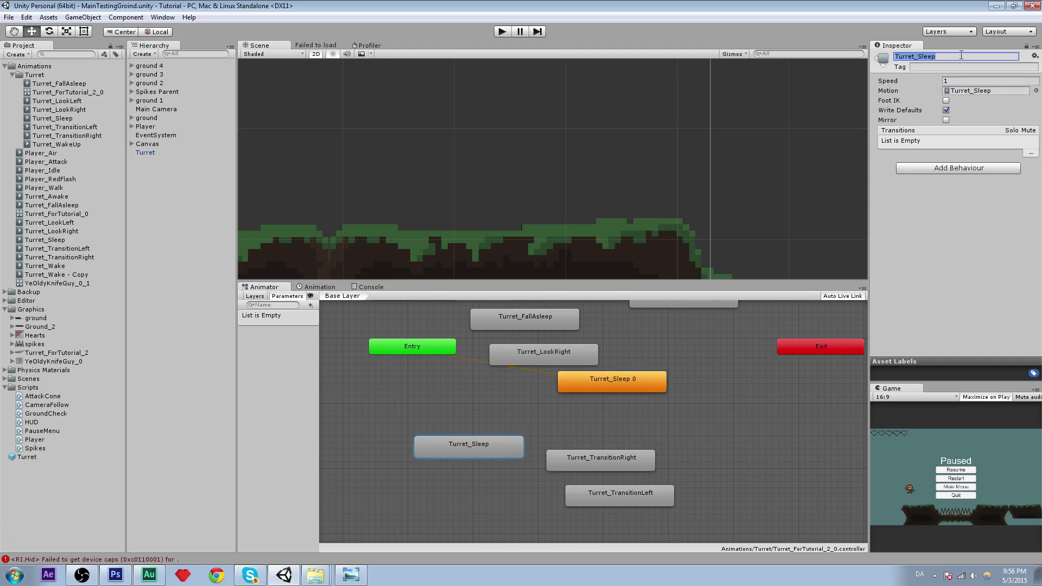
type("T")
key("Escape")
middle_click_drag(638, 330, 574, 364)
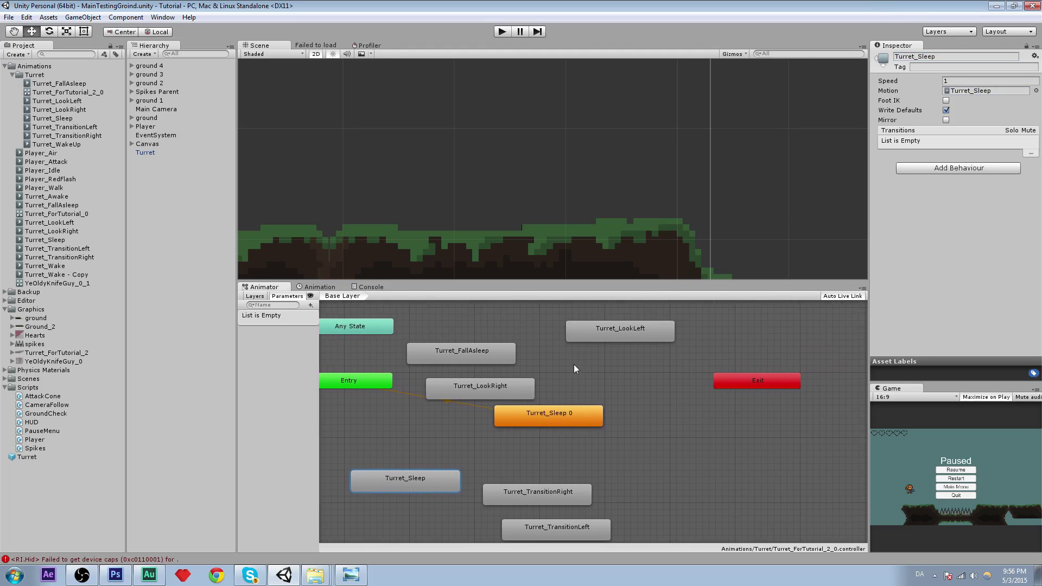
middle_click_drag(549, 414, 573, 394)
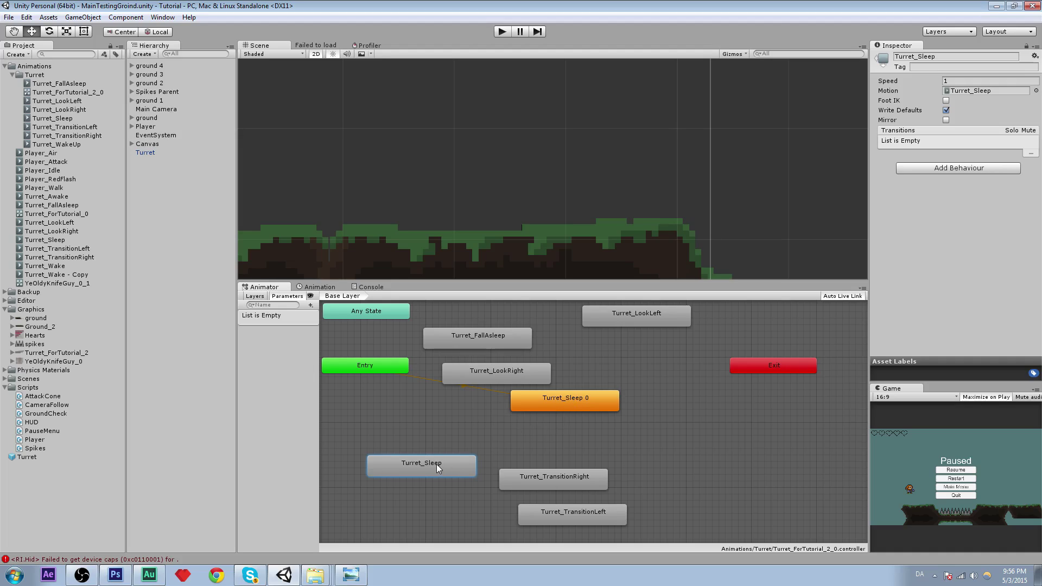
- Rename the non-default Turret_Sleep state as Turret_WakeUp and assign the Turret_WakeUp clip from the Animations/Turret folder as its motion
left_click(568, 405)
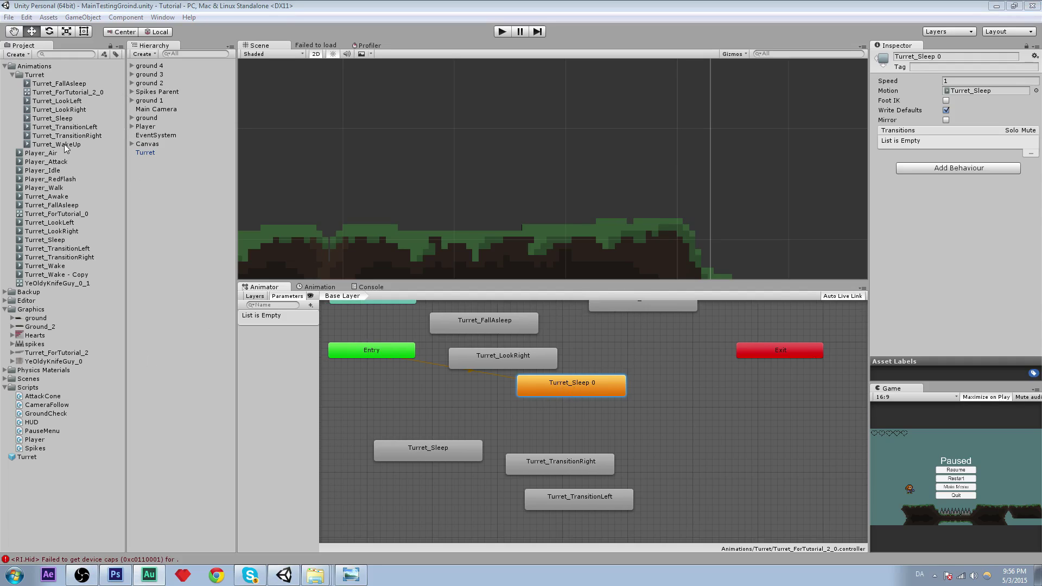
left_click(437, 446)
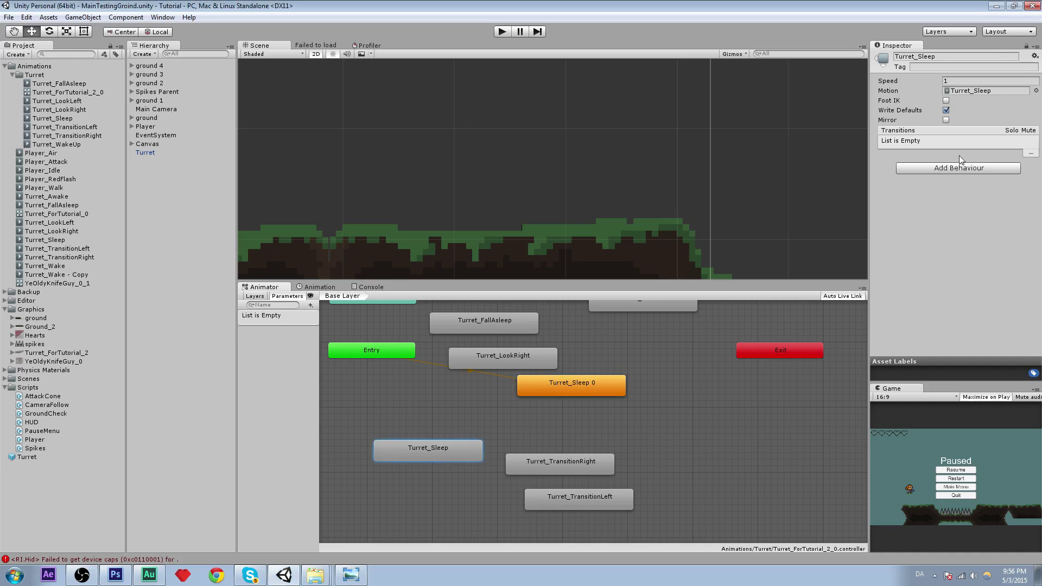
left_click(945, 57)
type("T")
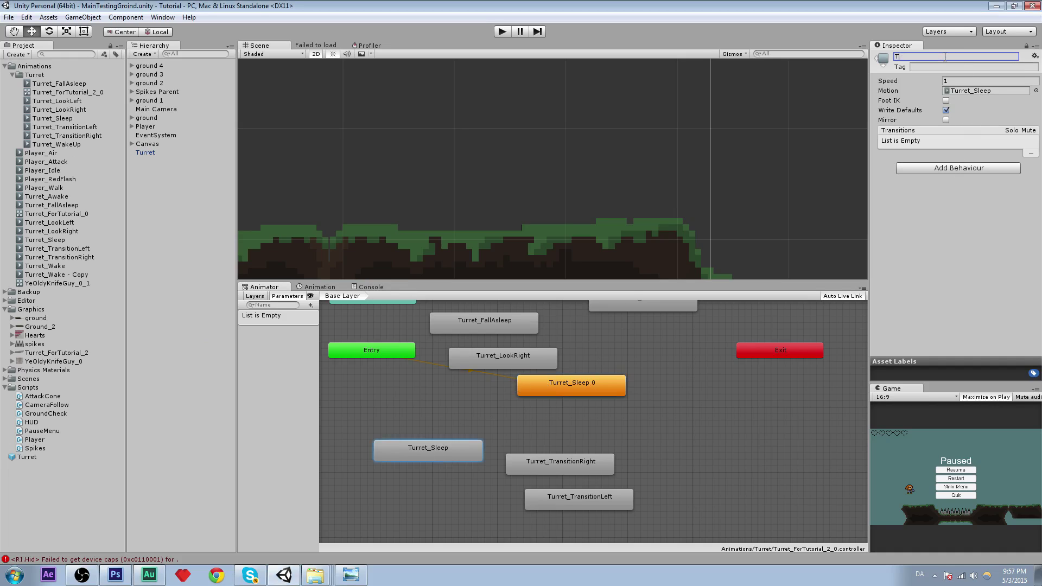
type("urret_WakeUp")
key("Return")
left_click_drag(58, 144, 966, 93)
- Rearrange the state graph, placing the default Turret_Sleep 0 state below and right of Entry and Turret_WakeUp above and right of it
middle_click_drag(388, 365, 382, 395)
left_click(377, 386)
middle_click_drag(552, 400, 681, 343)
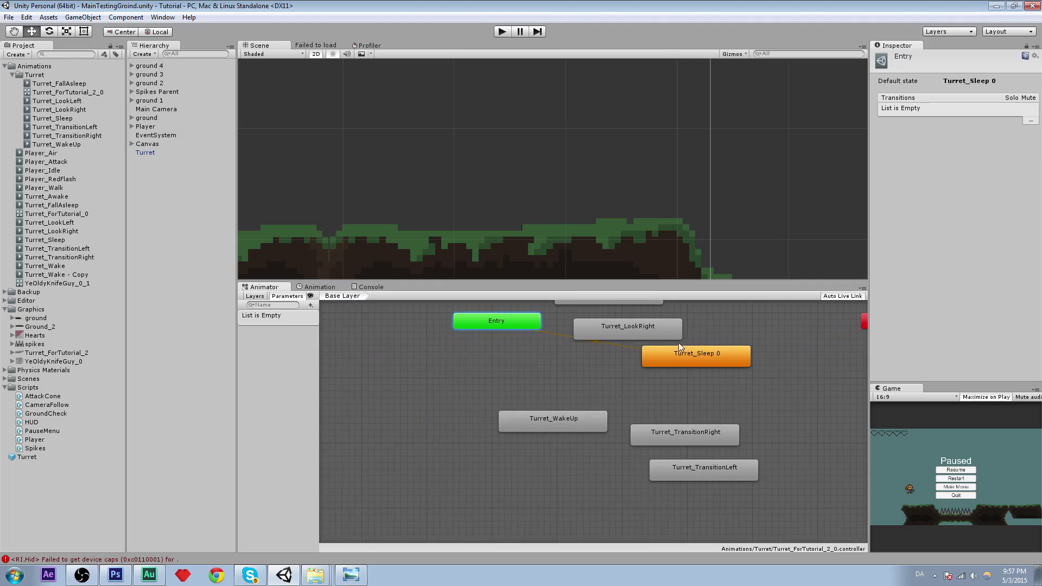
left_click_drag(706, 356, 656, 376)
left_click(545, 420)
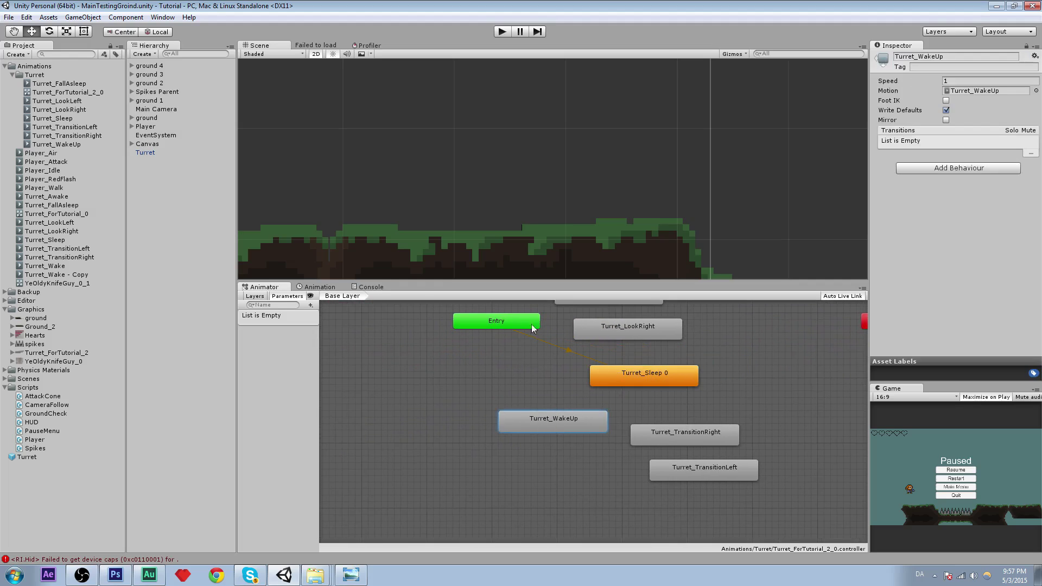
left_click(487, 317)
left_click(615, 373)
left_click(541, 417)
middle_click_drag(594, 350, 514, 420)
scroll(546, 415, "down", 2)
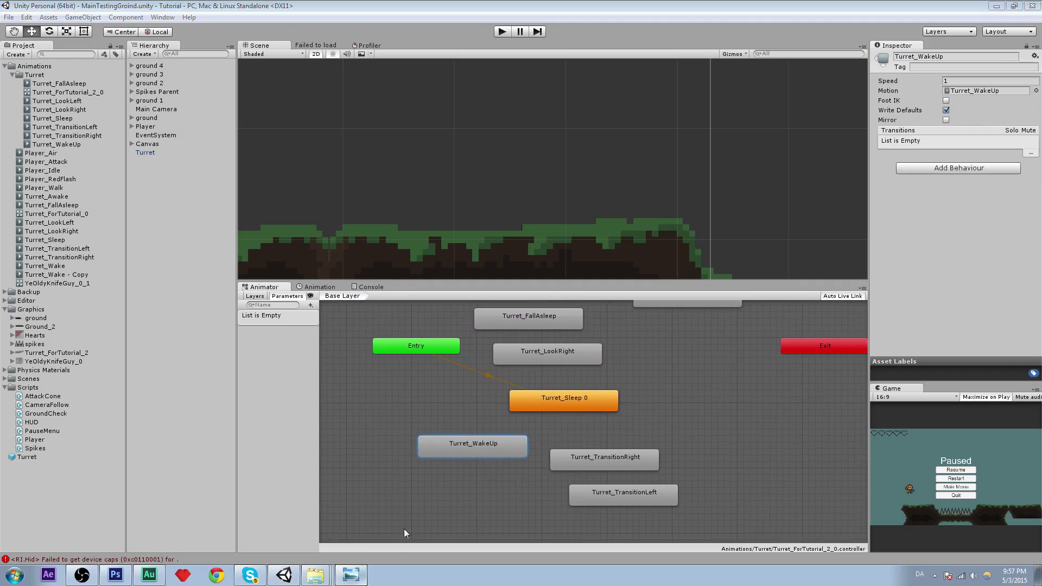
mouse_move(468, 392)
middle_mouse_down()
mouse_move(425, 378)
mouse_move(458, 388)
middle_mouse_up()
left_click_drag(559, 393, 448, 406)
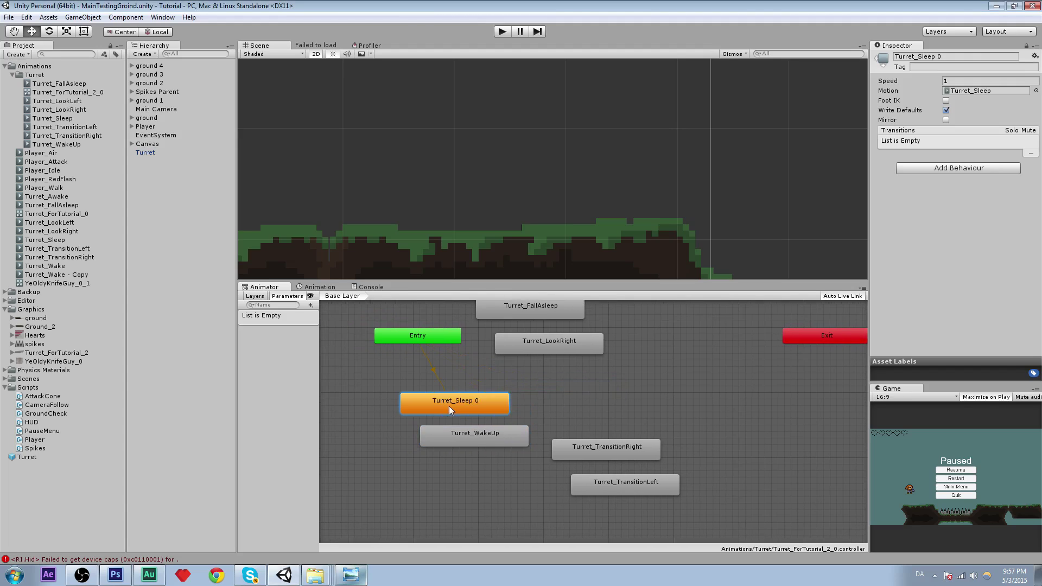
left_click_drag(489, 434, 640, 382)
middle_click_drag(533, 398, 416, 412)
left_click(379, 428)
left_click_drag(378, 429, 451, 449)
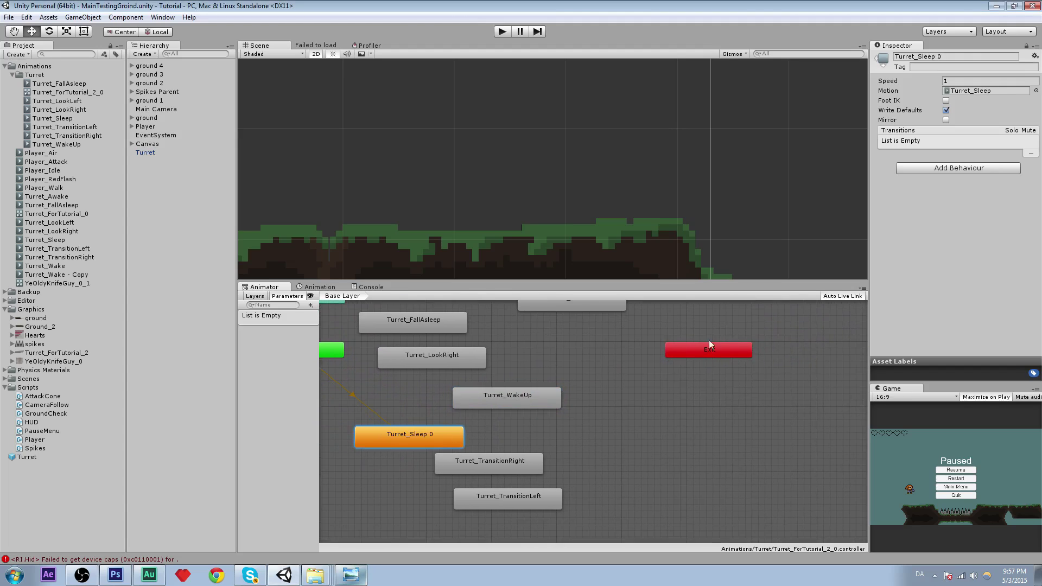
- Rename the default state Turret_Sleep 0 as Turret_Sleep
left_click(959, 55)
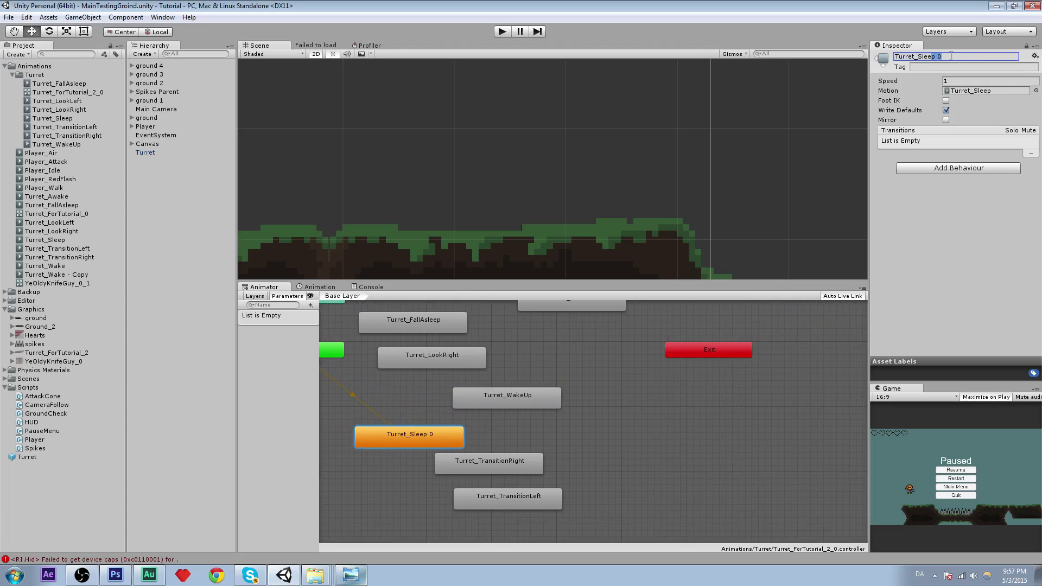
left_click_drag(959, 54, 936, 57)
key("BackSpace")
left_click(283, 318)
- Add a Bool parameter named Awake to the turret's animator controller
left_click(311, 305)
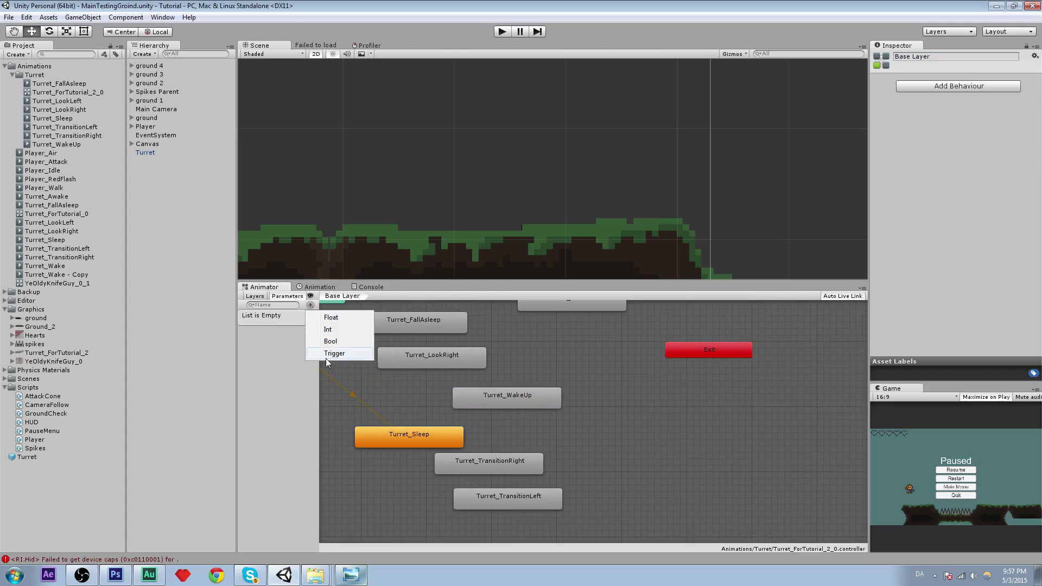
left_click(270, 355)
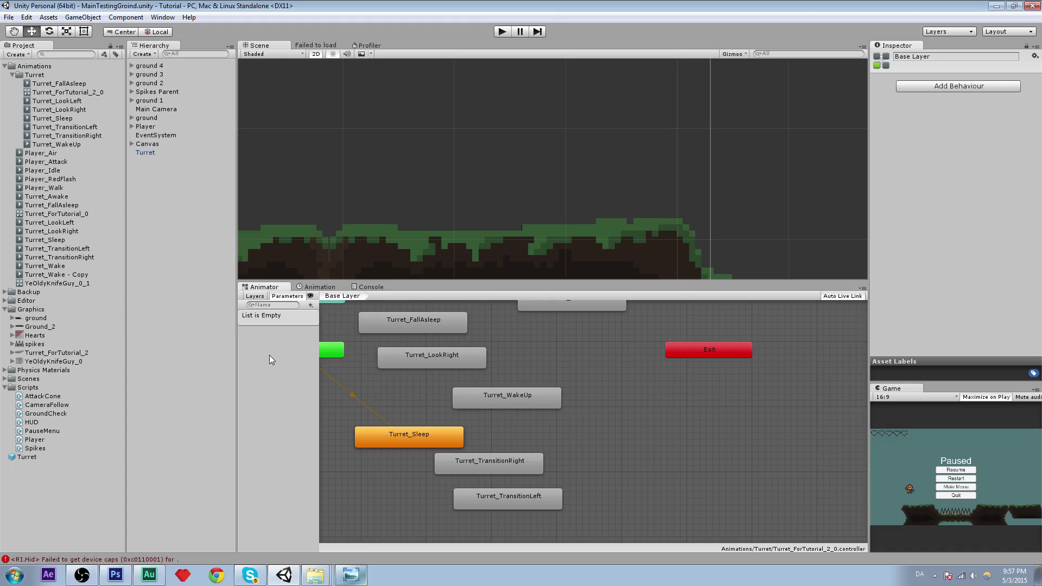
left_click(311, 306)
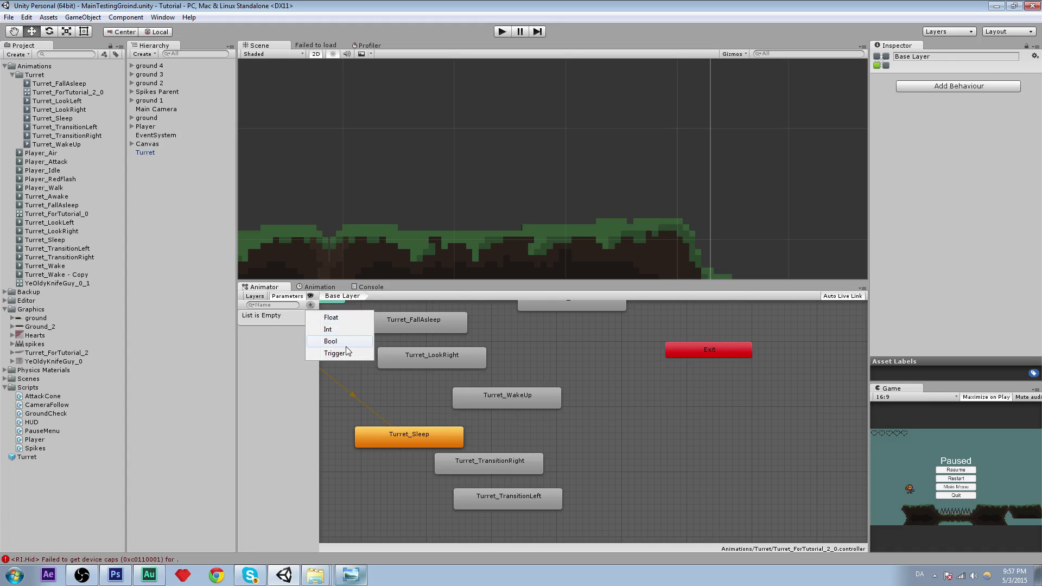
left_click(350, 342)
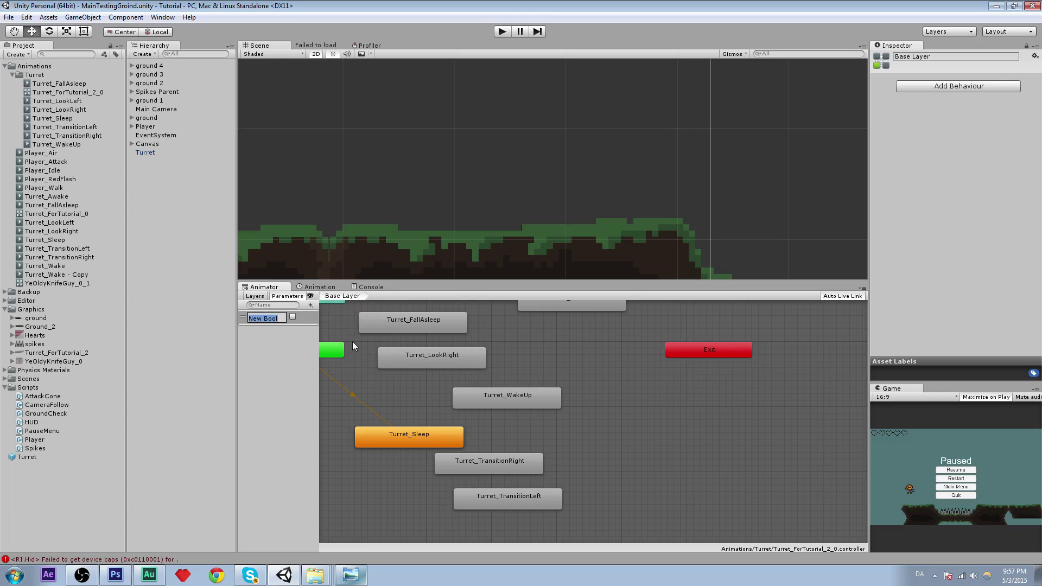
type("Awake")
key("Return")
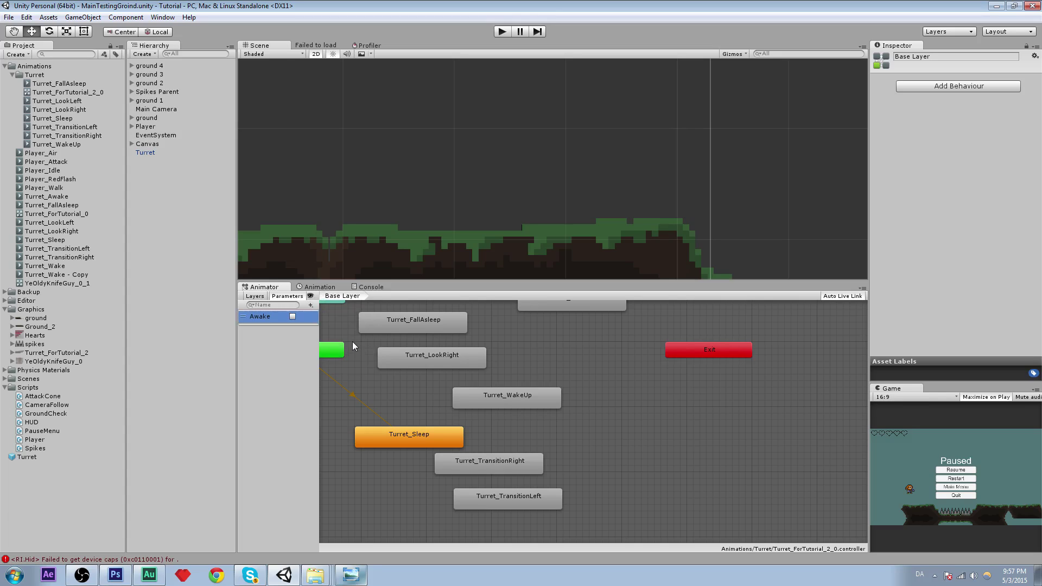
- Add a second Bool parameter named LookingRight to the animator controller
left_click(311, 305)
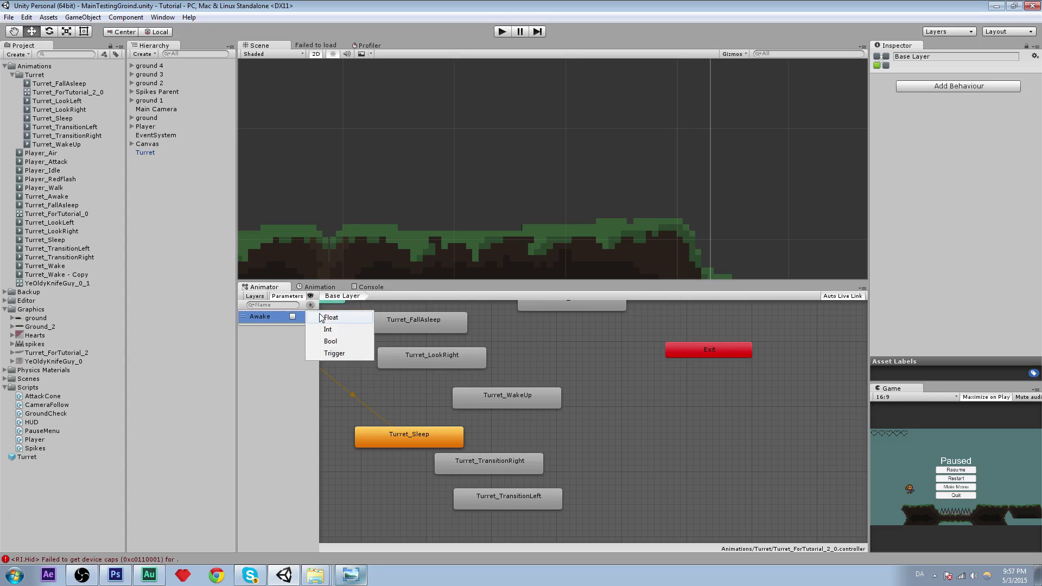
left_click(332, 343)
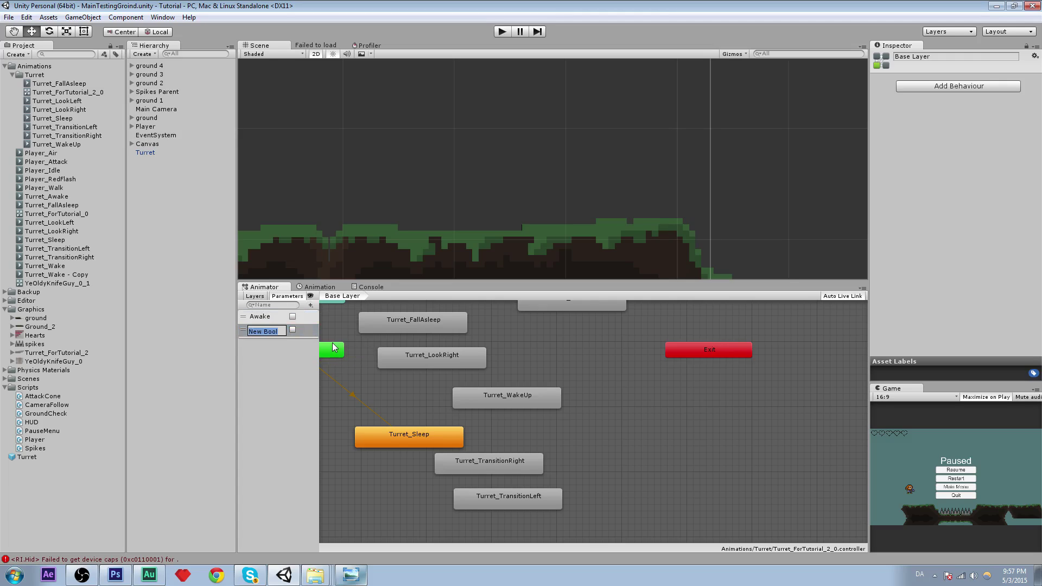
type("LookingRight")
key("Return")
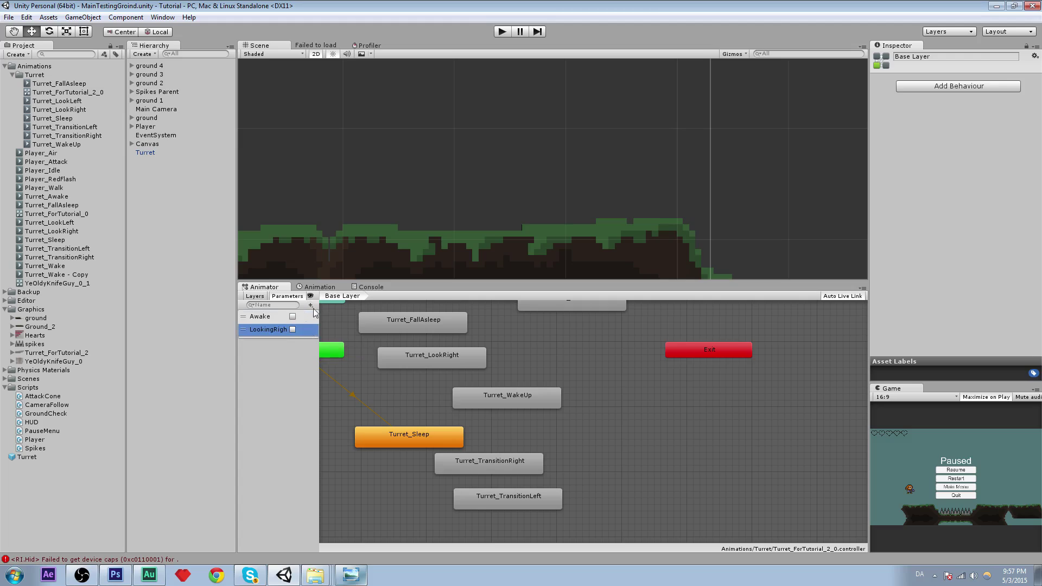
- Move the Turret_WakeUp and Turret_Sleep states so that Turret_WakeUp sits above and left of Turret_Sleep
middle_click_drag(438, 382, 532, 378)
middle_click_drag(455, 346, 387, 368)
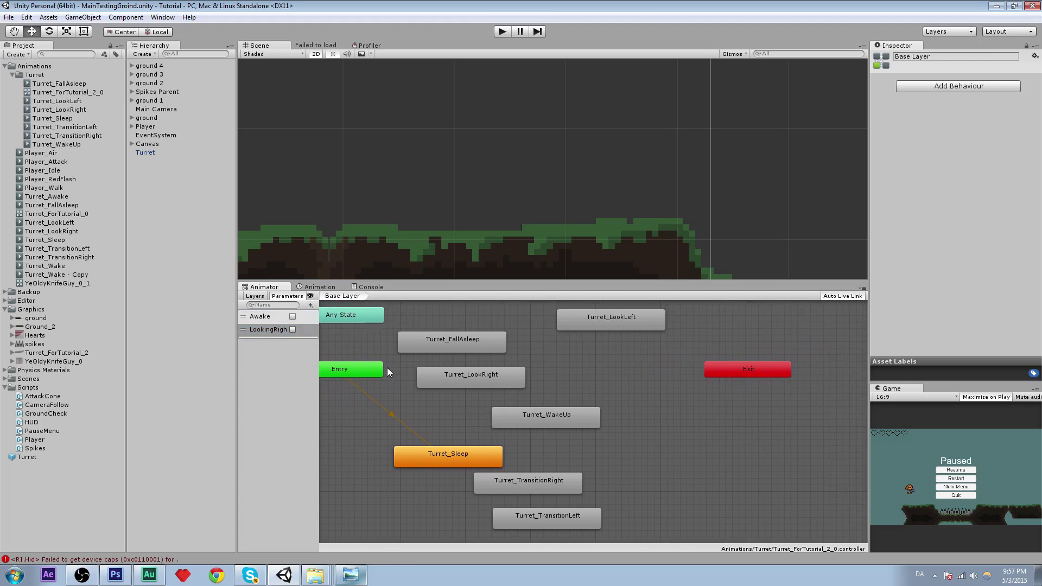
middle_click_drag(471, 352, 470, 319)
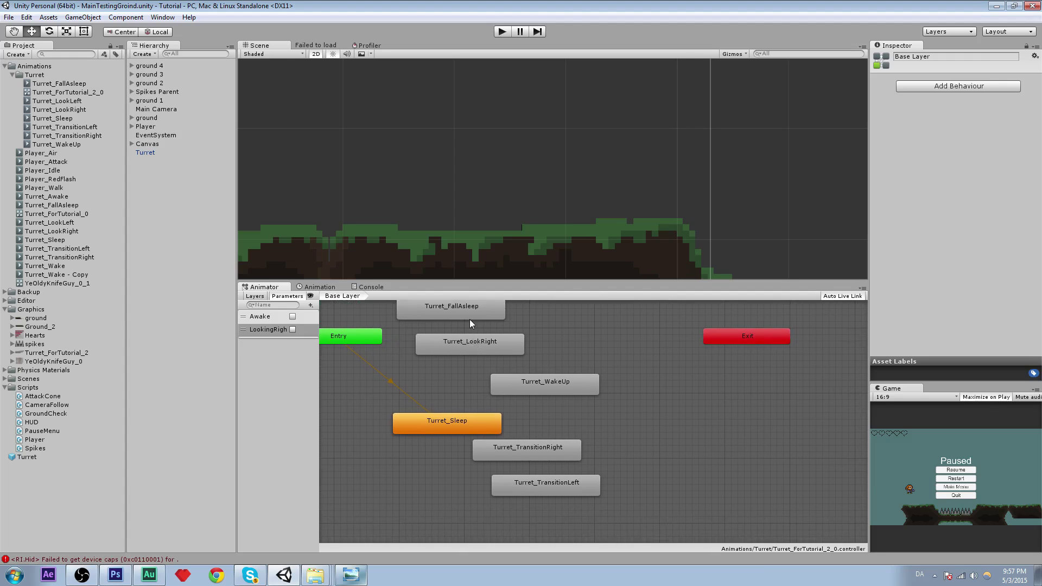
middle_click_drag(503, 400, 496, 431)
left_click(398, 402)
middle_click_drag(572, 429, 560, 404)
left_click_drag(511, 397, 393, 397)
middle_click_drag(464, 403, 557, 411)
left_click_drag(507, 438, 568, 433)
- Make a transition from the Turret_Sleep state to the Turret_WakeUp state
right_click(569, 435)
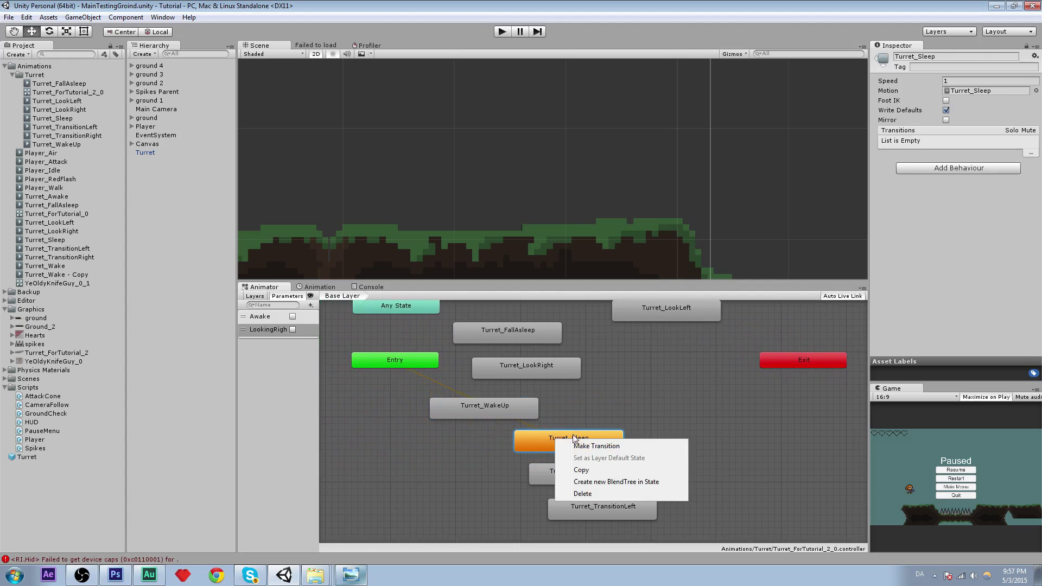
left_click(602, 442)
left_click(526, 411)
middle_click_drag(619, 412, 546, 379)
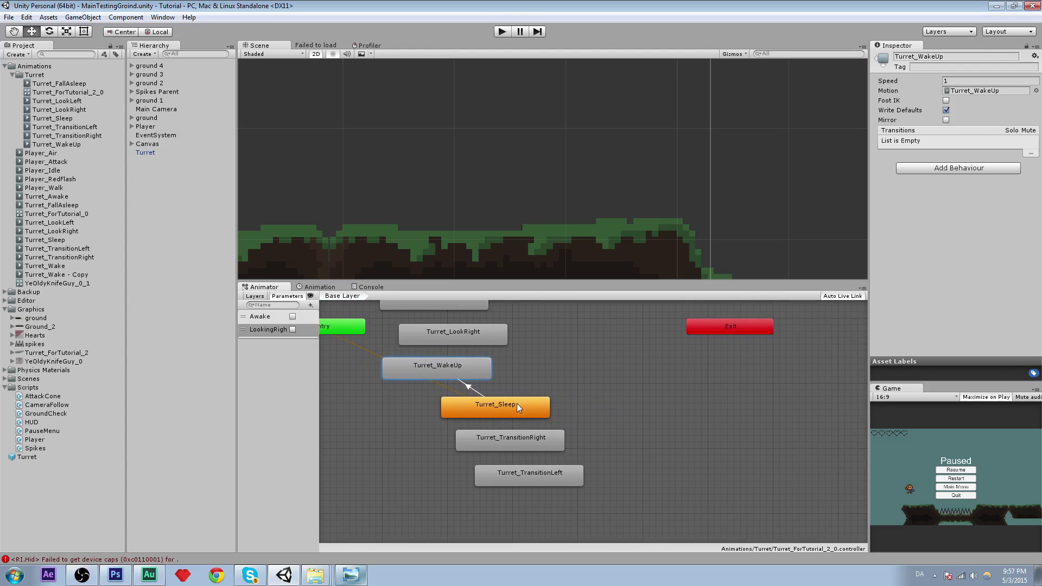
- Add the condition Awake = true to the transition from Turret_Sleep to Turret_WakeUp
left_click(462, 390)
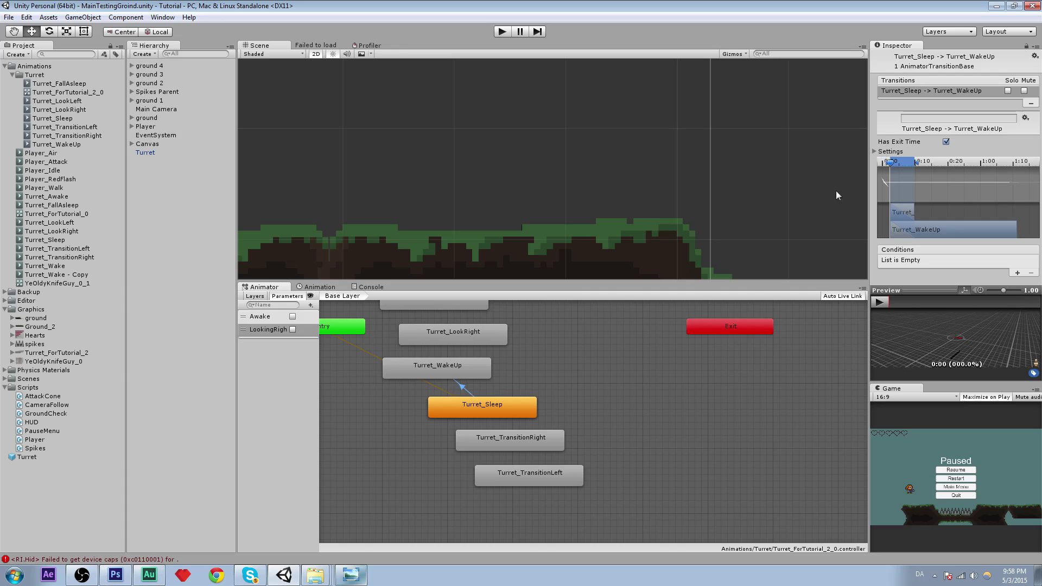
left_click_drag(488, 410, 482, 411)
left_click(466, 375)
left_click(464, 384)
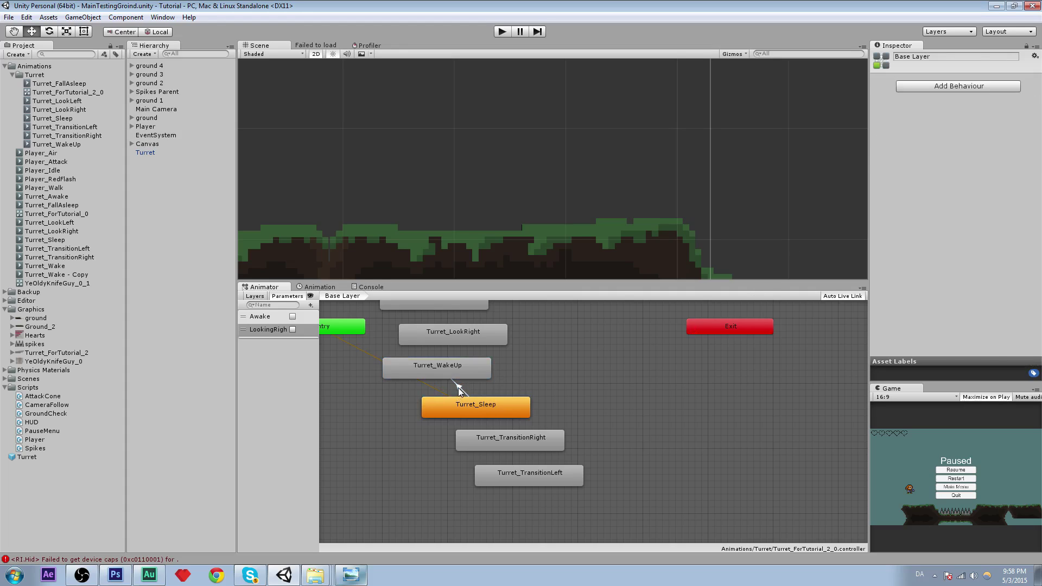
left_click(458, 388)
left_click(1017, 275)
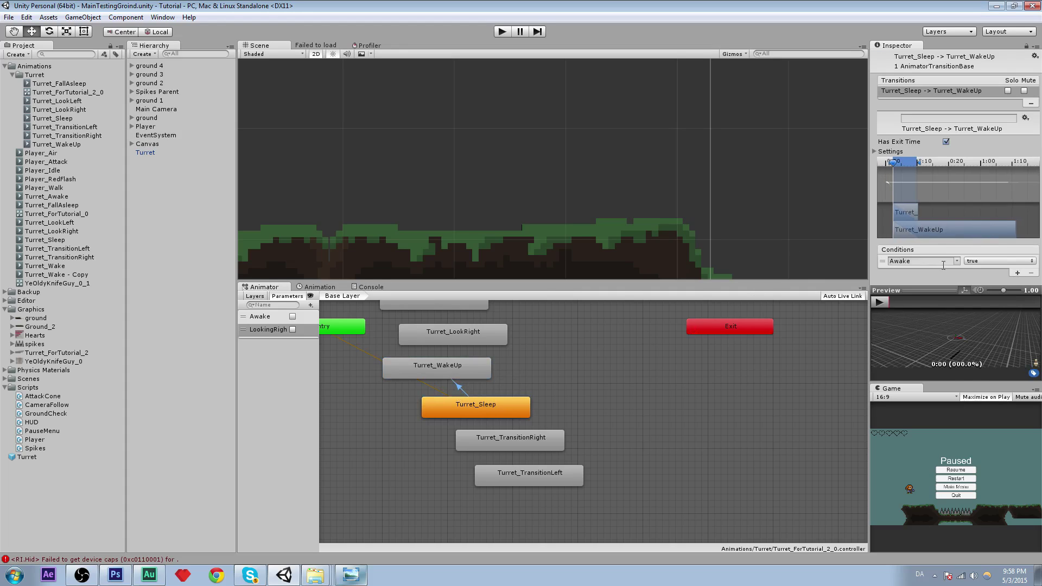
left_click(983, 262)
left_click(980, 274)
- Clear the space around Turret_WakeUp by moving Turret_FallAsleep above Any State and Turret_LookRight and Turret_LookLeft off to the right
left_click(449, 365)
middle_click_drag(518, 369, 476, 373)
left_click(438, 391)
left_click(503, 383)
left_click_drag(438, 394, 617, 421)
left_click_drag(415, 354, 442, 285)
left_click_drag(543, 333, 621, 326)
middle_click_drag(571, 368, 596, 333)
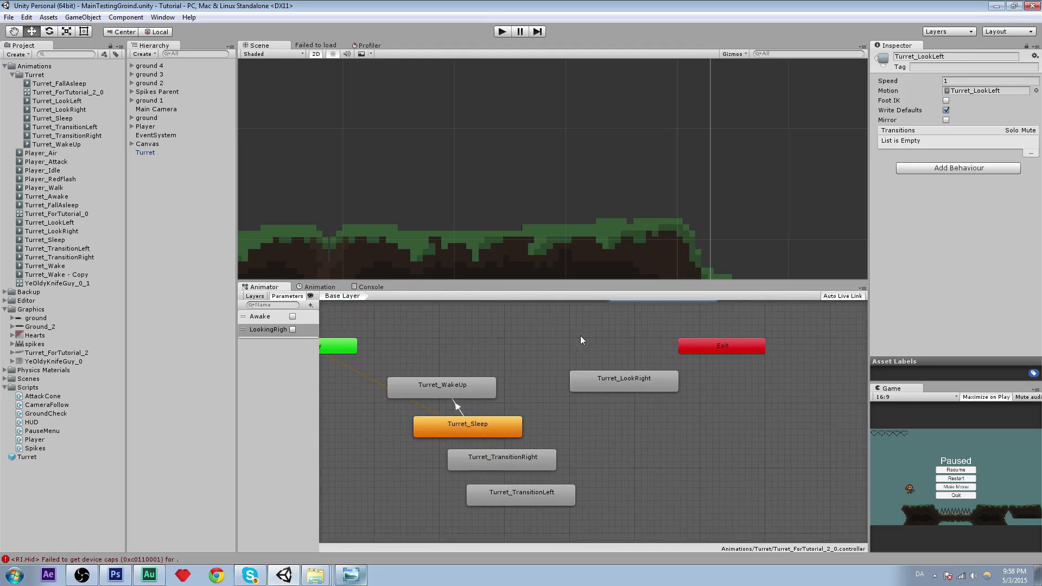
middle_click_drag(522, 346, 541, 369)
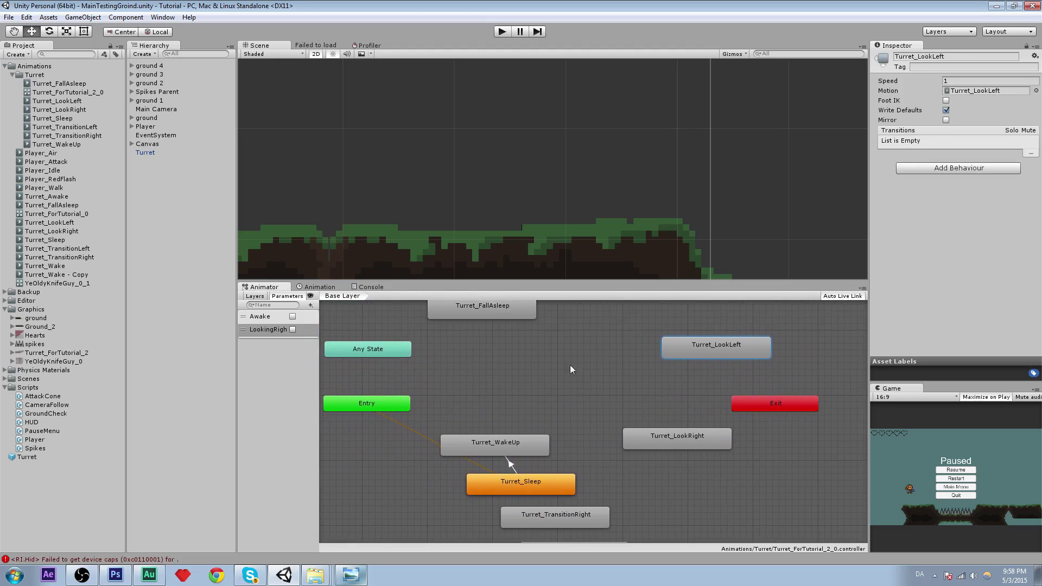
middle_click_drag(623, 412, 620, 396)
- Place Turret_LookRight beside Any State above Turret_WakeUp, and Turret_LookLeft to the right of Turret_LookRight at about the same height
left_click_drag(665, 428, 445, 338)
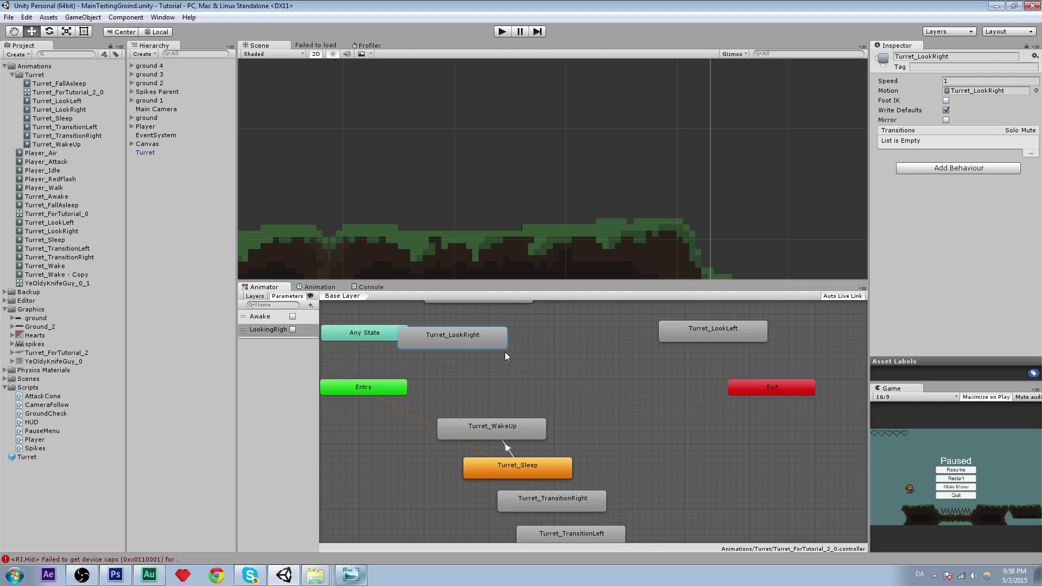
middle_click_drag(505, 352, 549, 356)
left_click_drag(507, 350, 520, 358)
middle_click_drag(622, 365, 679, 332)
left_click_drag(679, 331, 608, 345)
- Make transitions from the Turret_WakeUp state to both Turret_LookRight and Turret_LookLeft
left_click(478, 417)
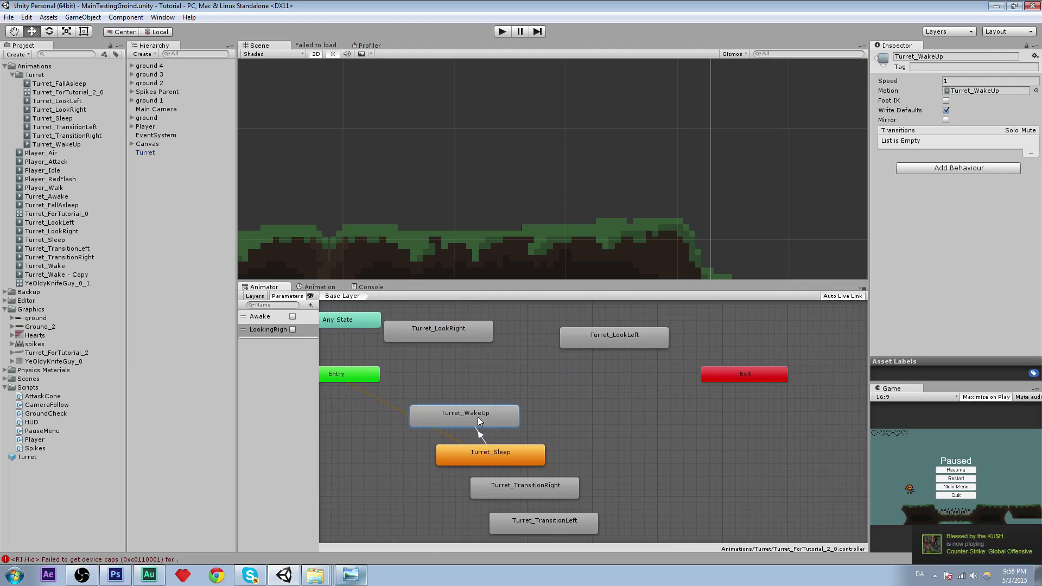
right_click(475, 416)
left_click(515, 422)
left_click(447, 337)
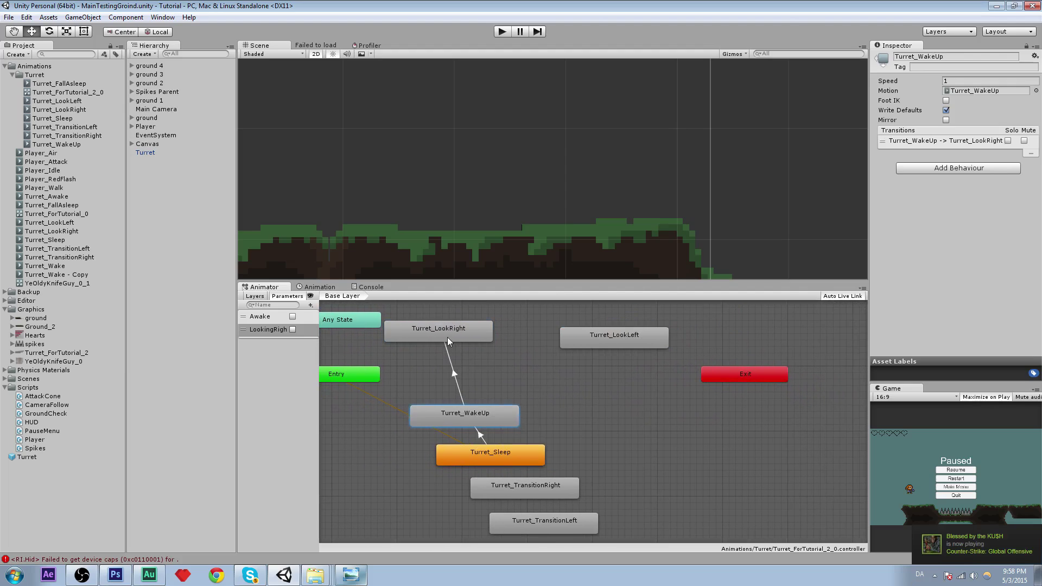
right_click(474, 416)
left_click(535, 414)
left_click(608, 335)
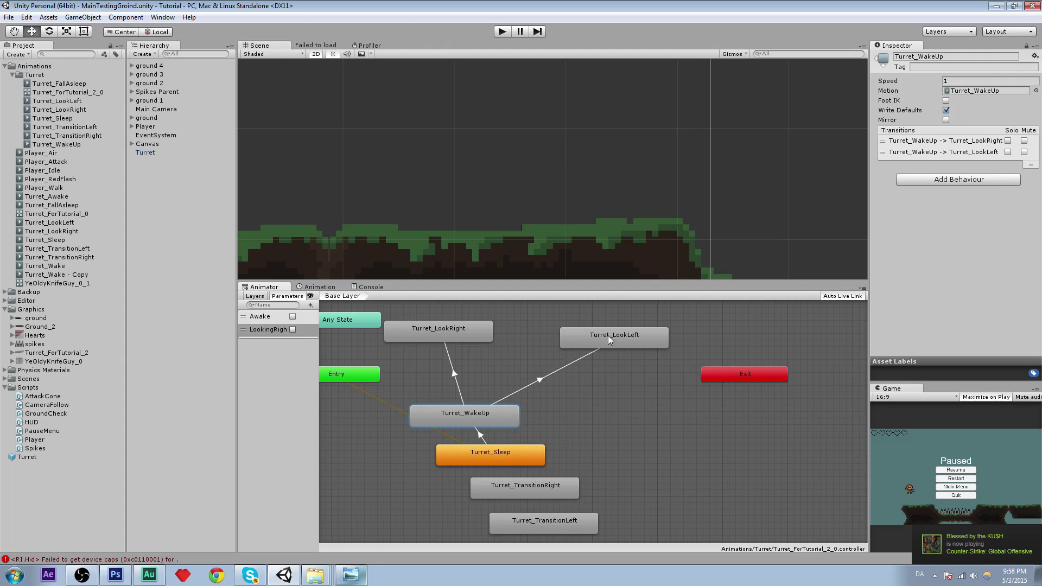
middle_click_drag(608, 336, 649, 353)
- Add the condition LookingRight = true to the transition from Turret_WakeUp to Turret_LookRight
right_click(477, 410)
left_click(491, 338)
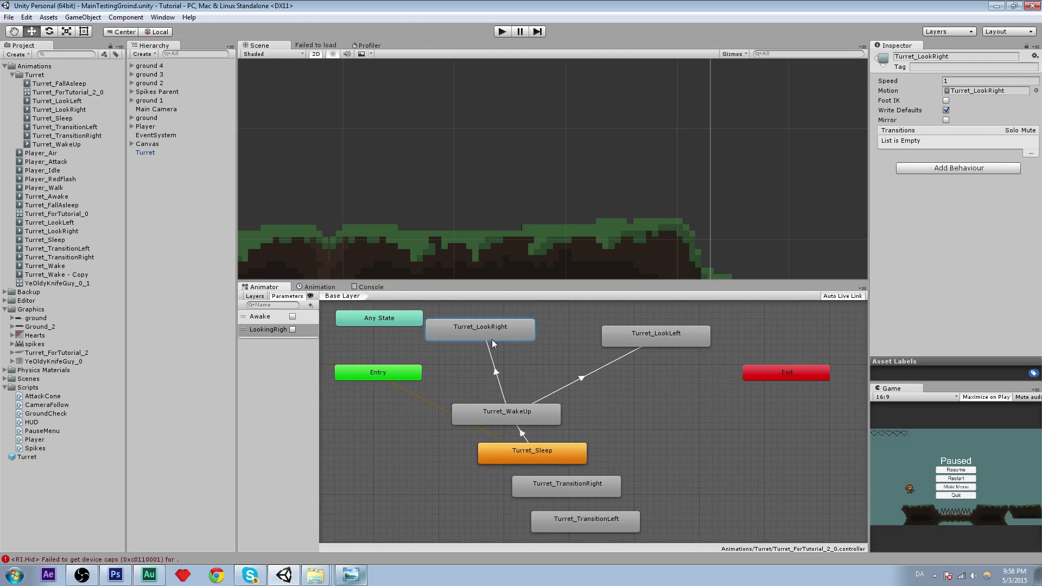
left_click(500, 385)
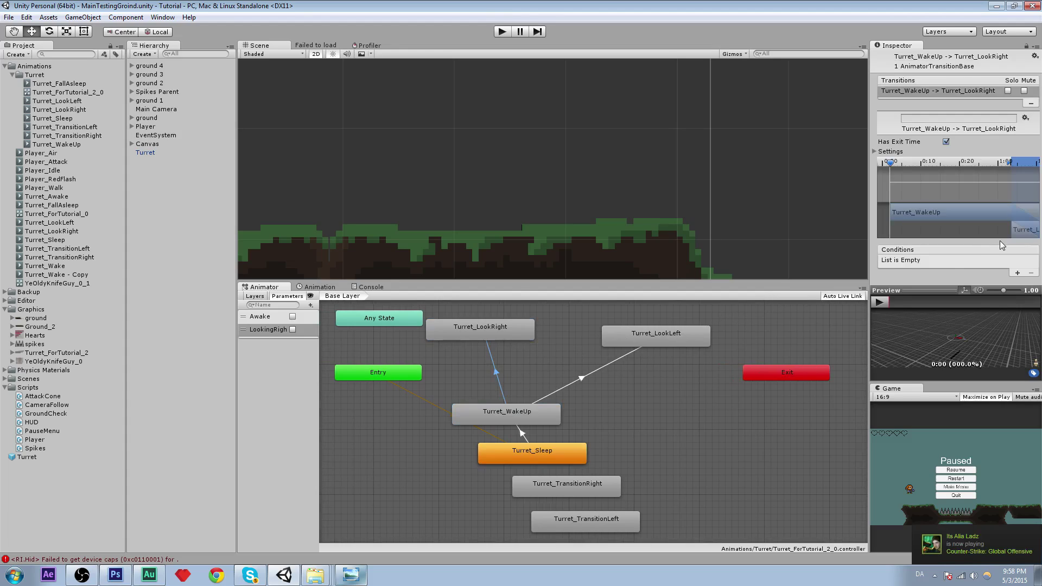
left_click(889, 150)
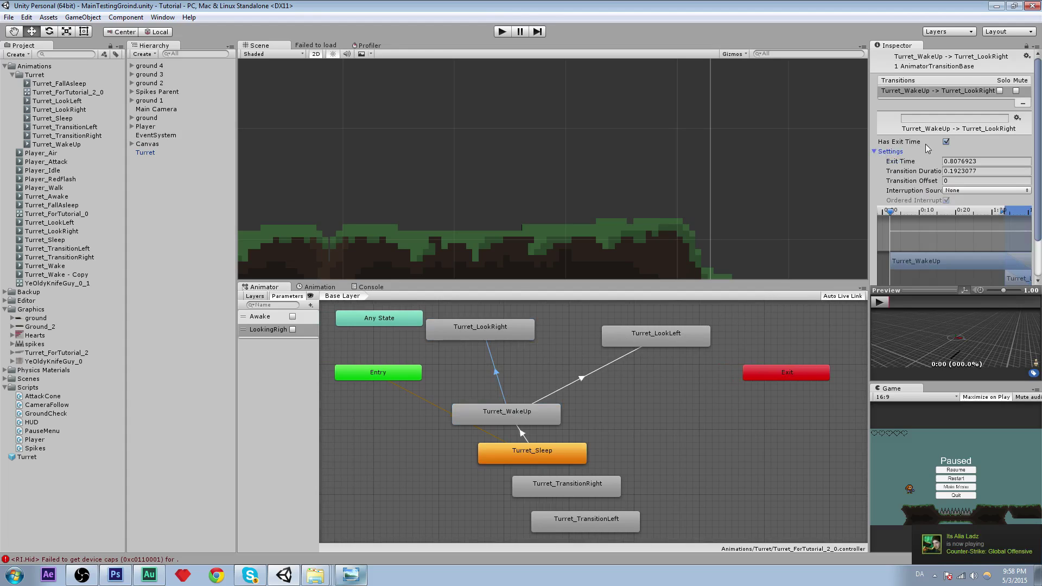
scroll(963, 224, "down", 3)
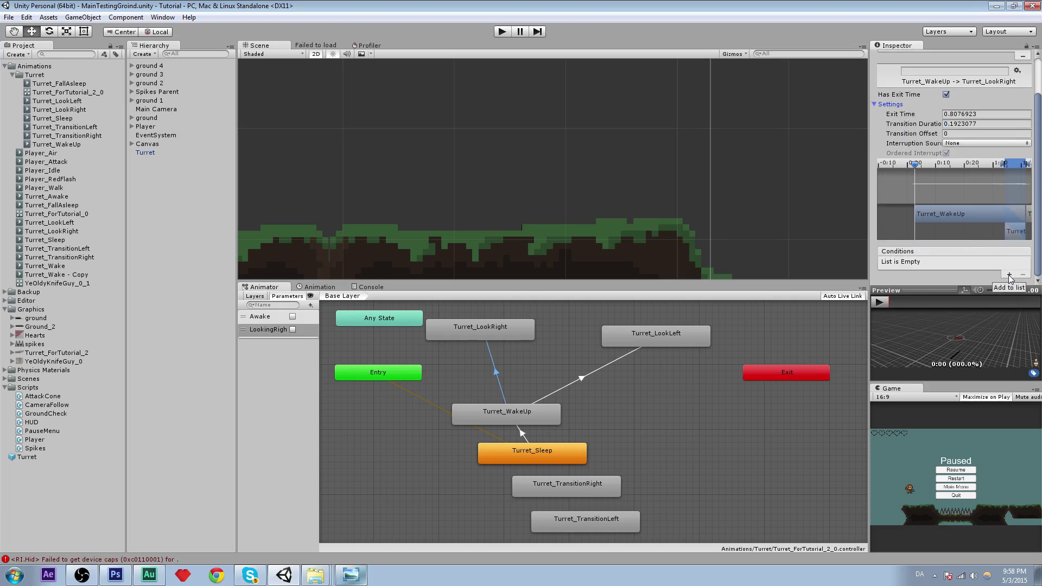
left_click(1009, 275)
left_click(951, 264)
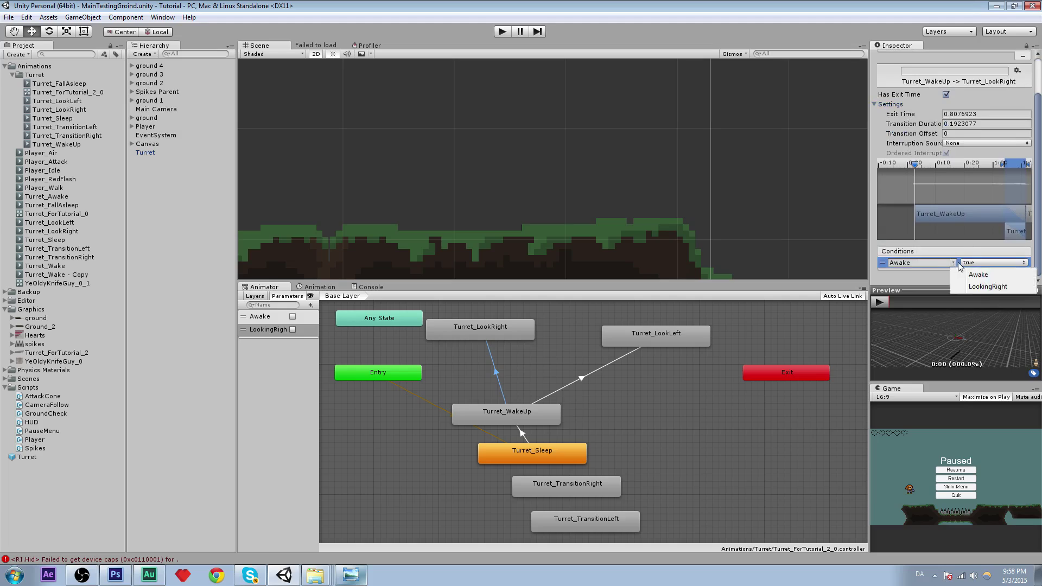
left_click(976, 288)
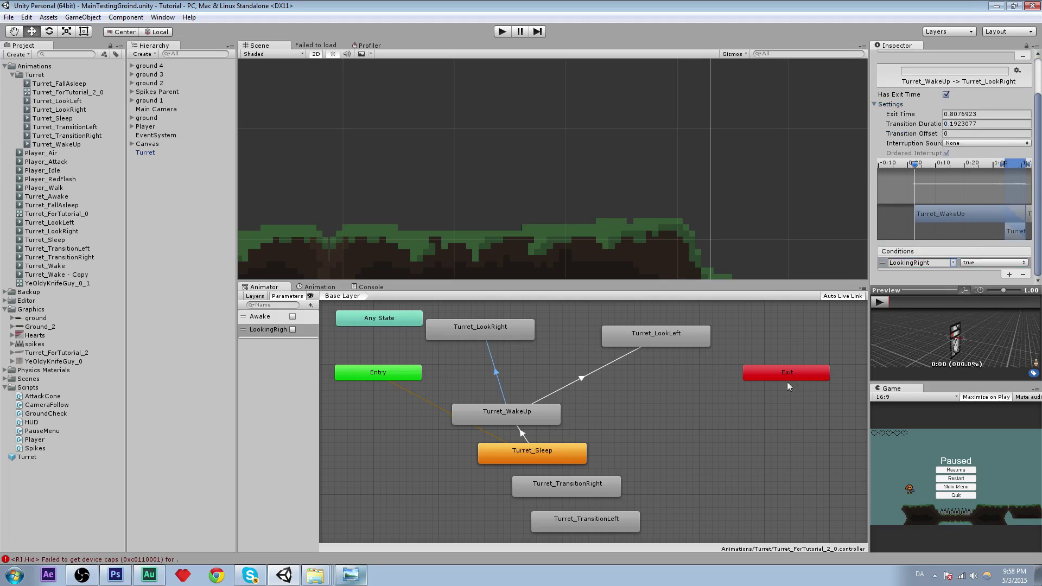
- Set the transition duration from Turret_WakeUp to Turret_LookRight to 0
middle_click_drag(548, 355, 465, 368)
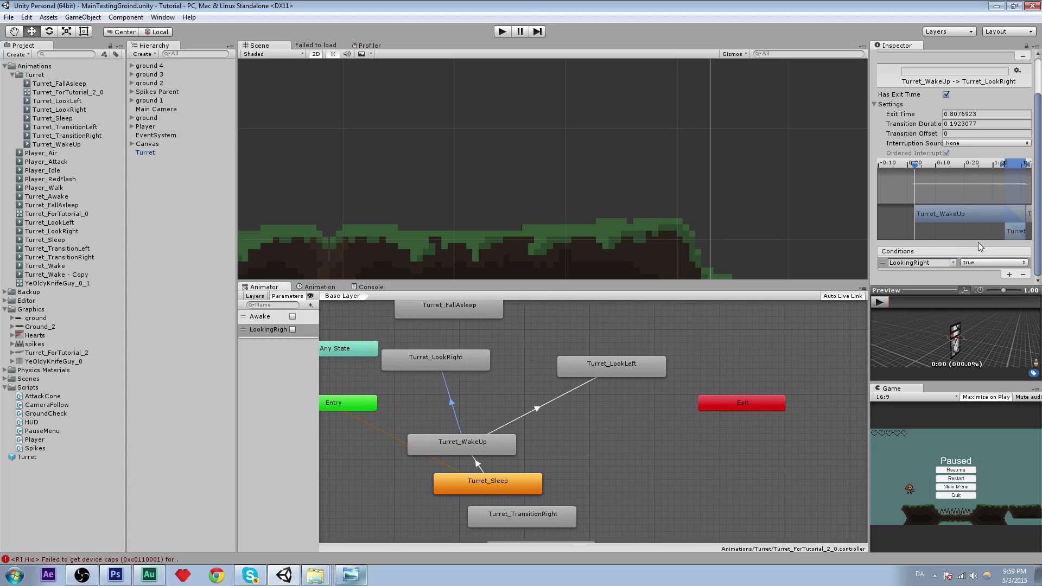
scroll(956, 155, "up", 3)
left_click(972, 172)
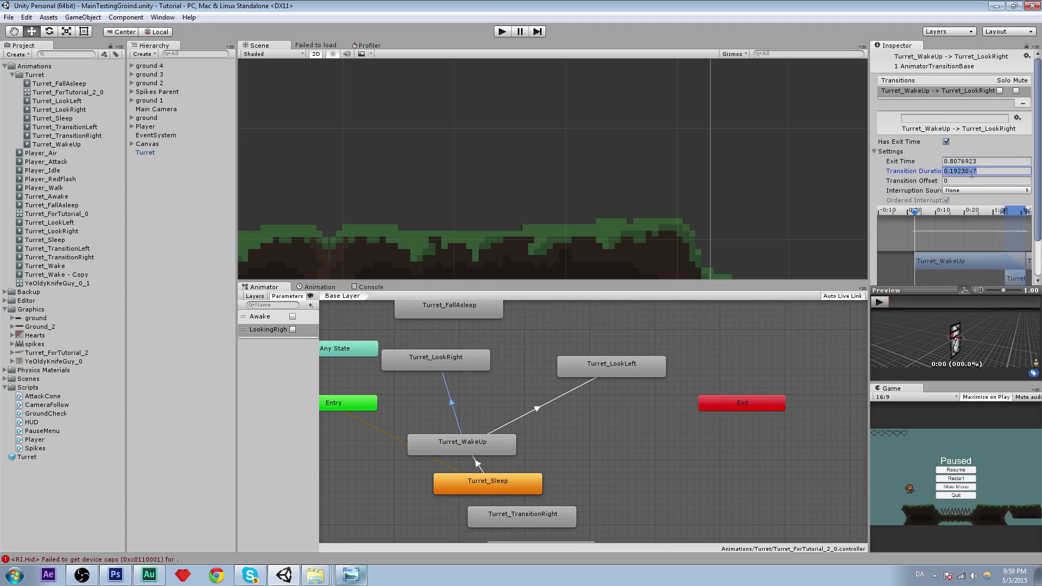
type("0")
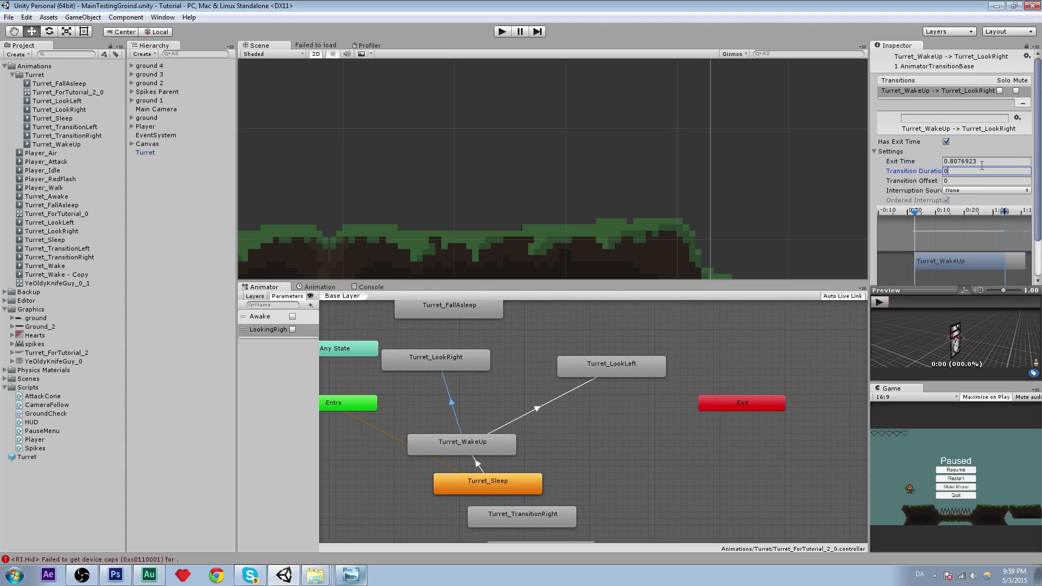
left_click(998, 162)
scroll(993, 162, "down", 3)
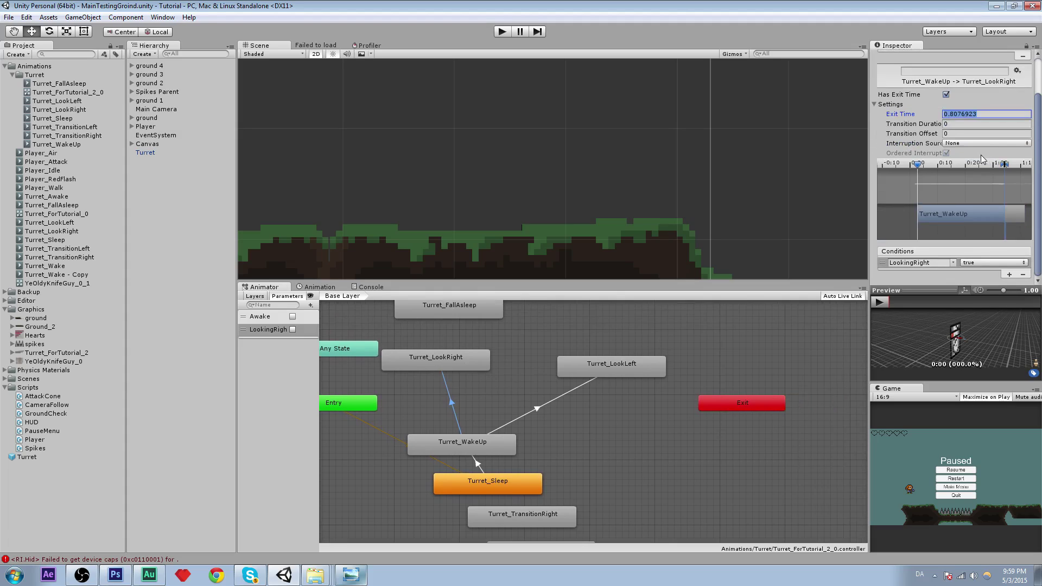
left_click(477, 462)
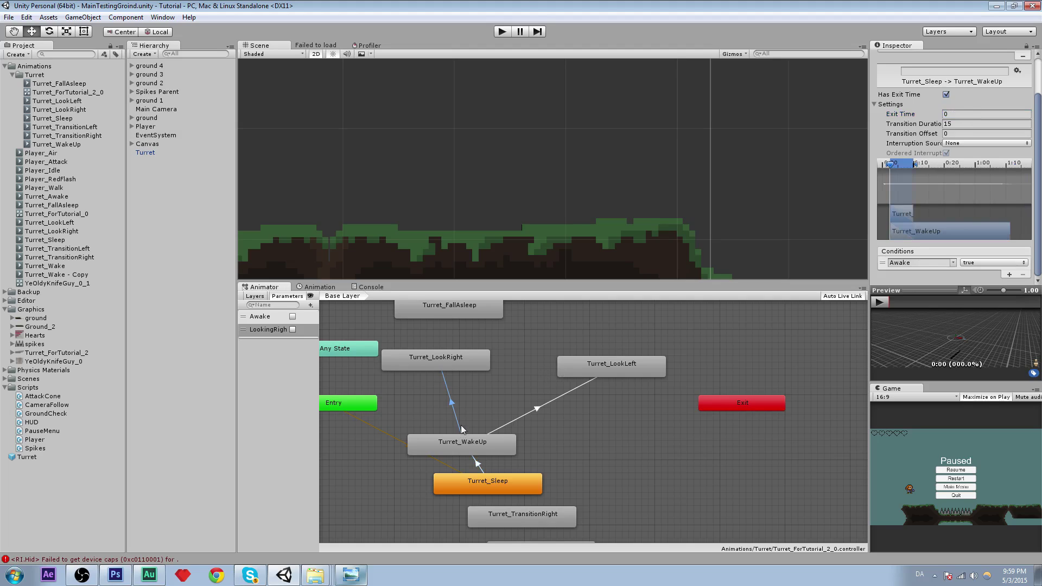
- Run the game briefly in the maximized view, moving and jumping with the player, and stop it
left_click(502, 33)
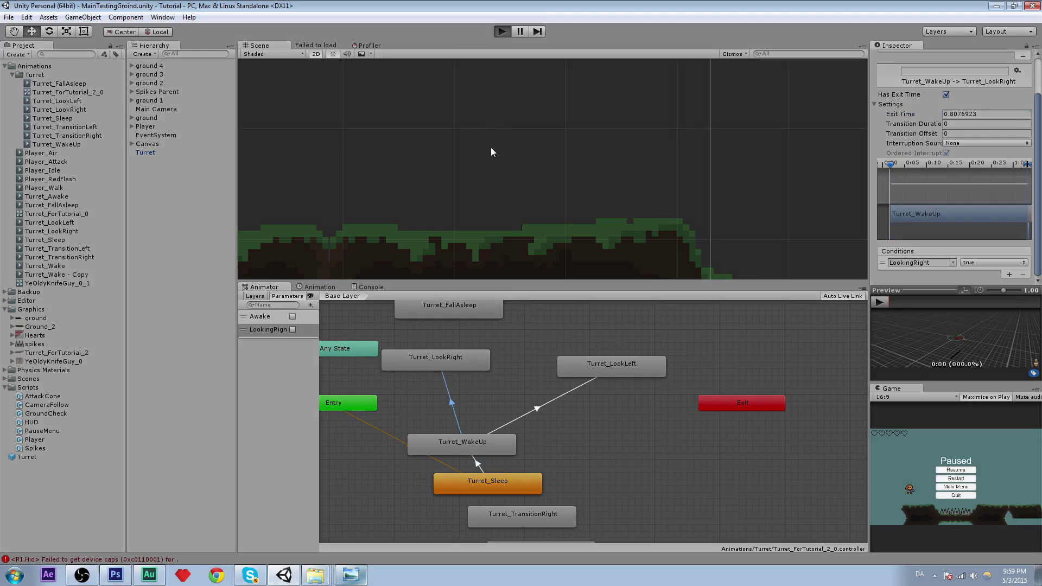
key("d")
key("space")
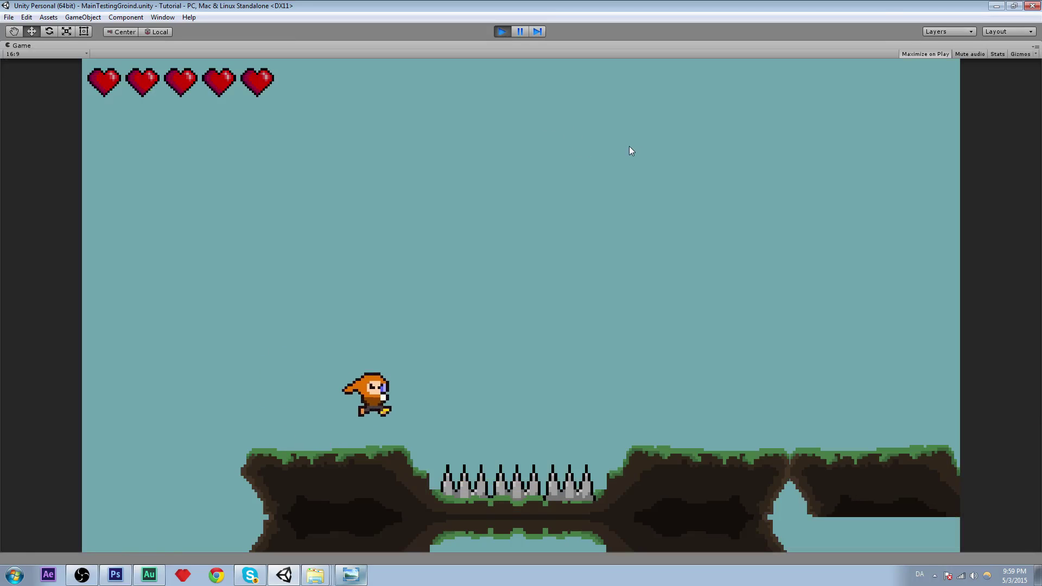
key("Escape")
left_click(502, 31)
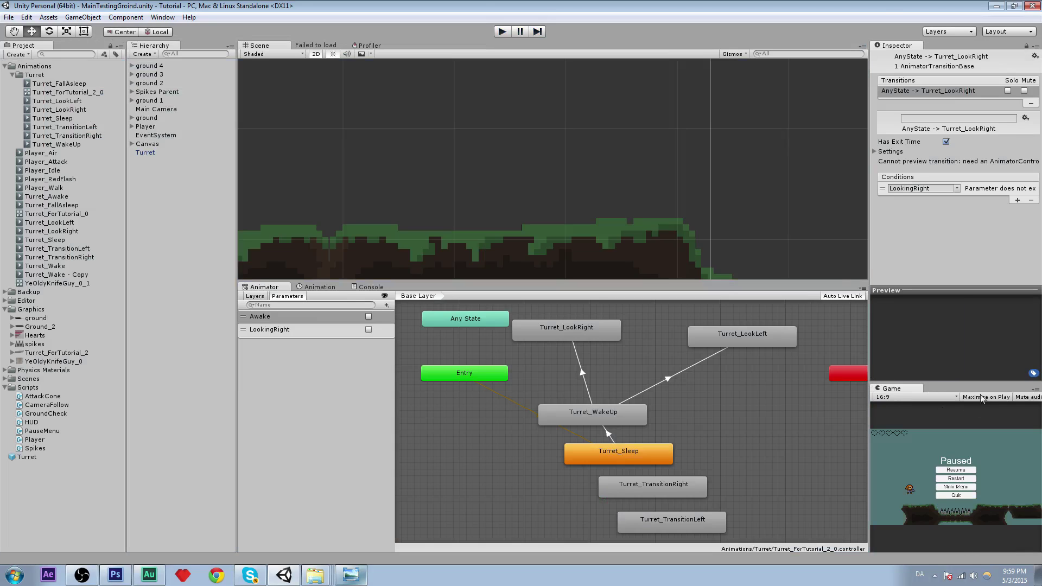
- Play-test in the non-maximized view with Awake enabled, examine the turret's active state and current sprite, and stop the game
left_click(502, 33)
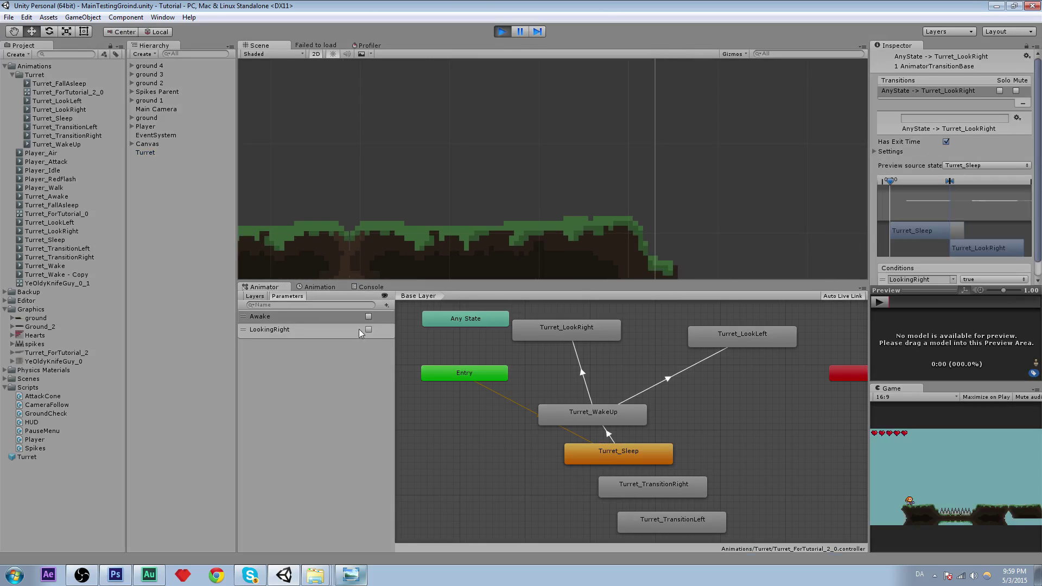
left_click(369, 316)
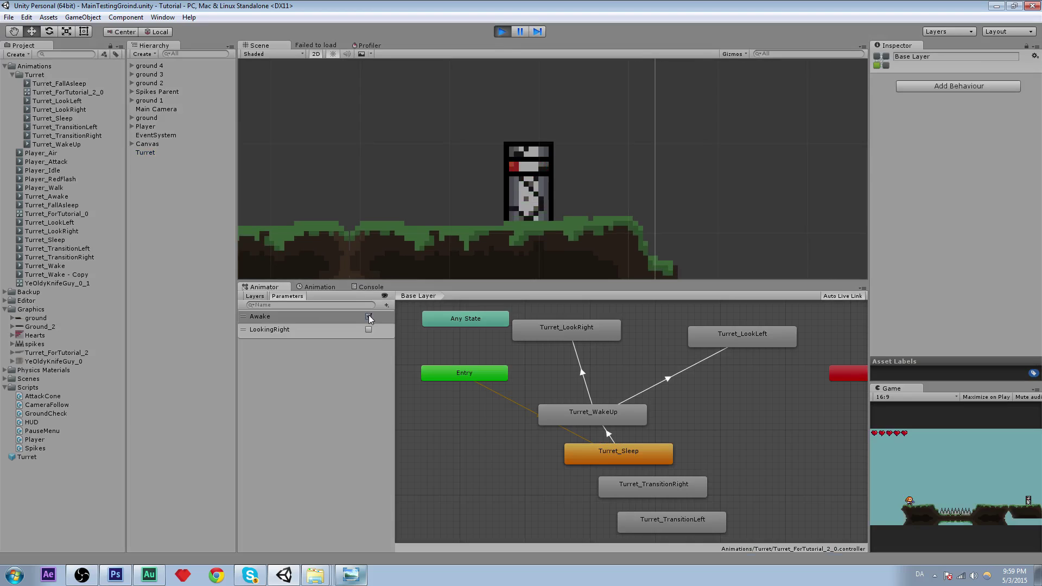
left_click(543, 196)
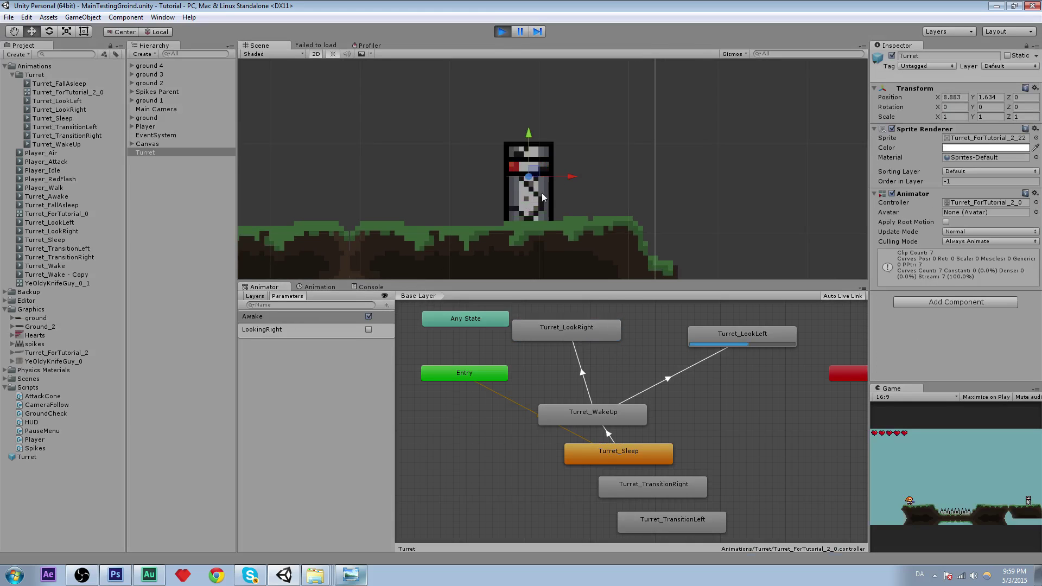
middle_click_drag(709, 332, 673, 349)
left_click(695, 340)
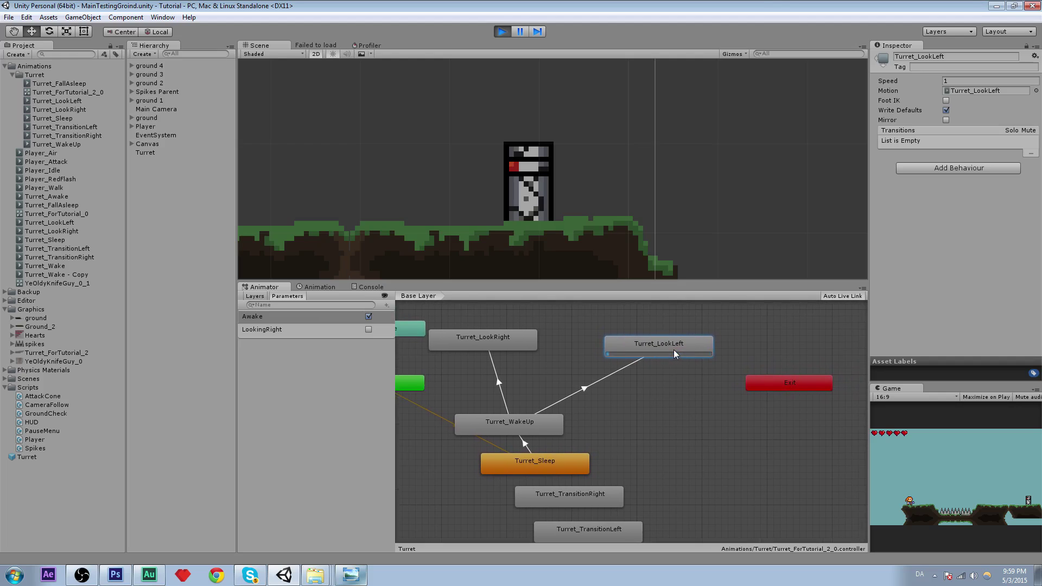
left_click(539, 191)
left_click(985, 138)
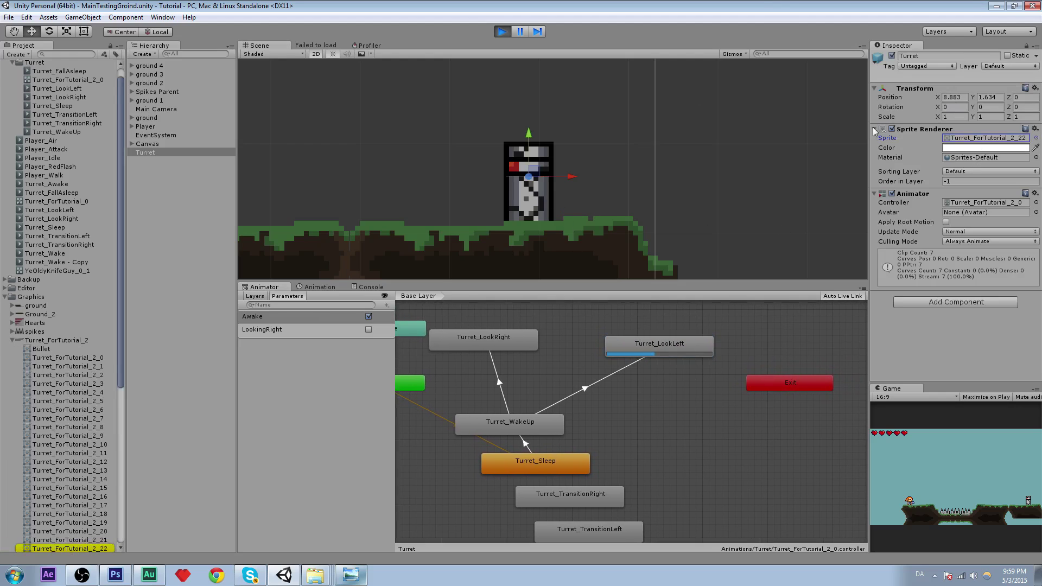
left_click(501, 31)
- Preview the Turret_LookLeft and Turret_LookRight animation clips to check which way the turret faces in each
left_click(339, 287)
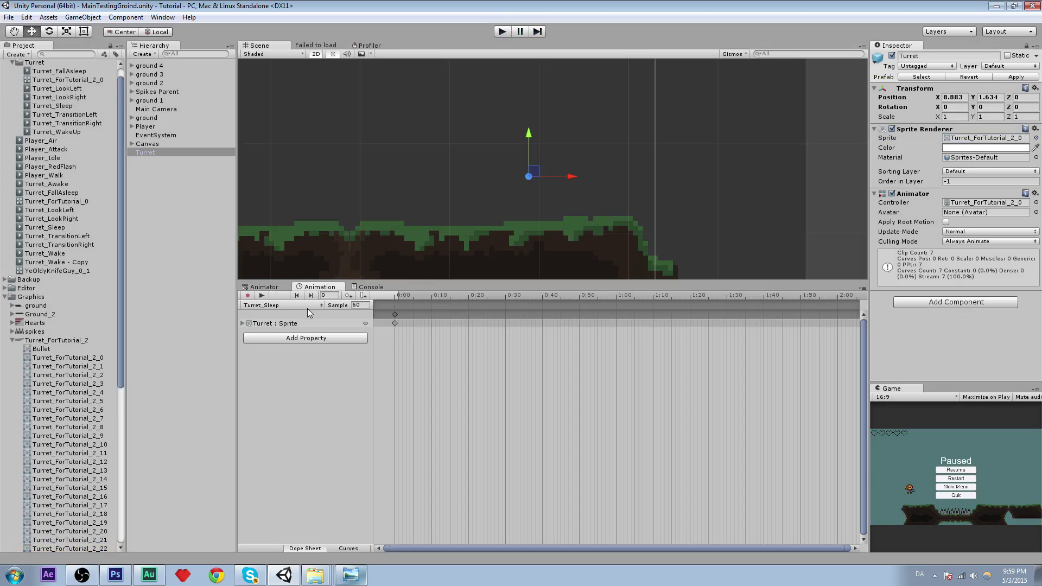
left_click(312, 305)
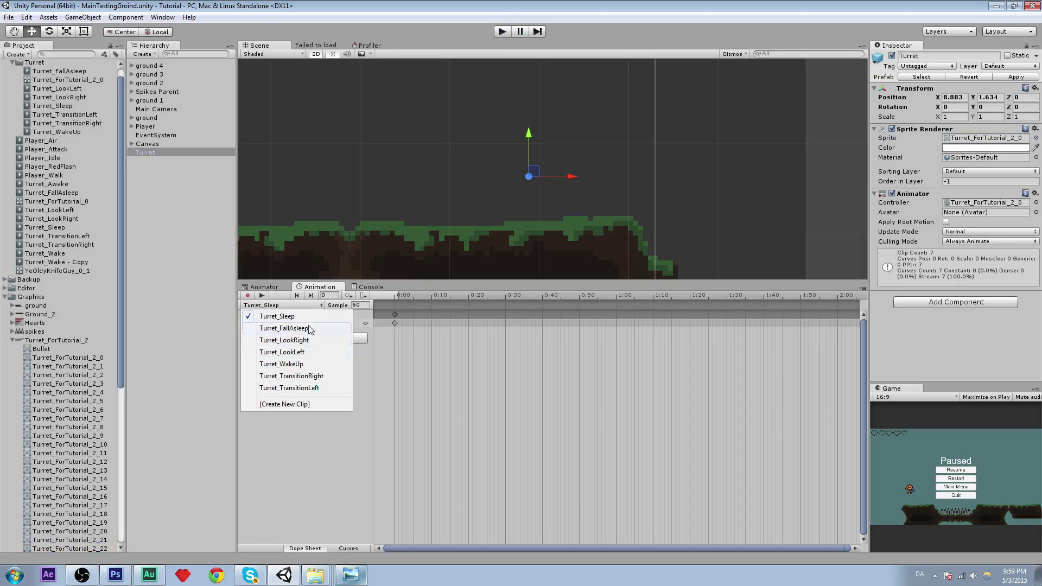
left_click(296, 352)
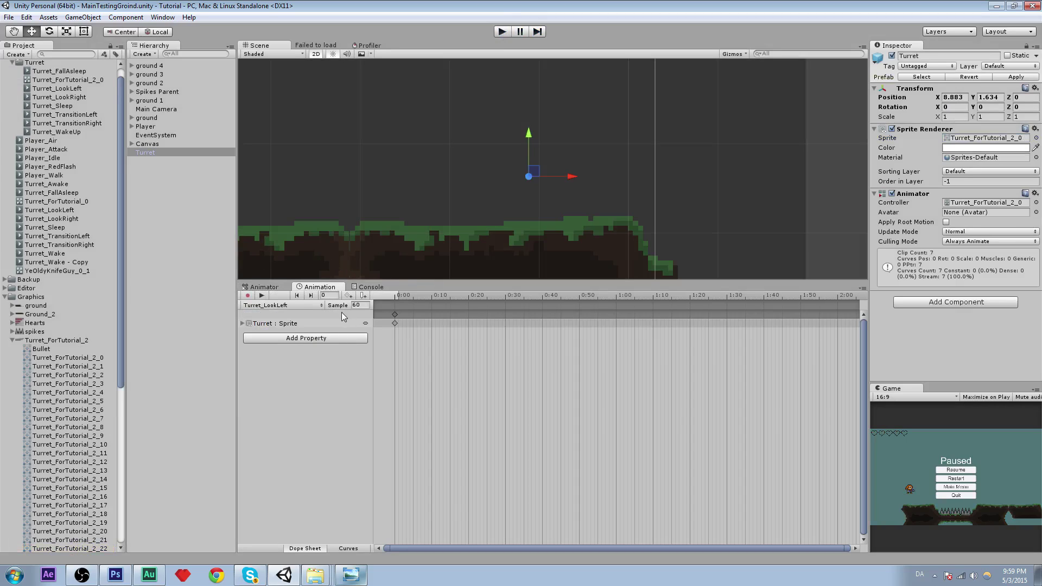
left_click(397, 298)
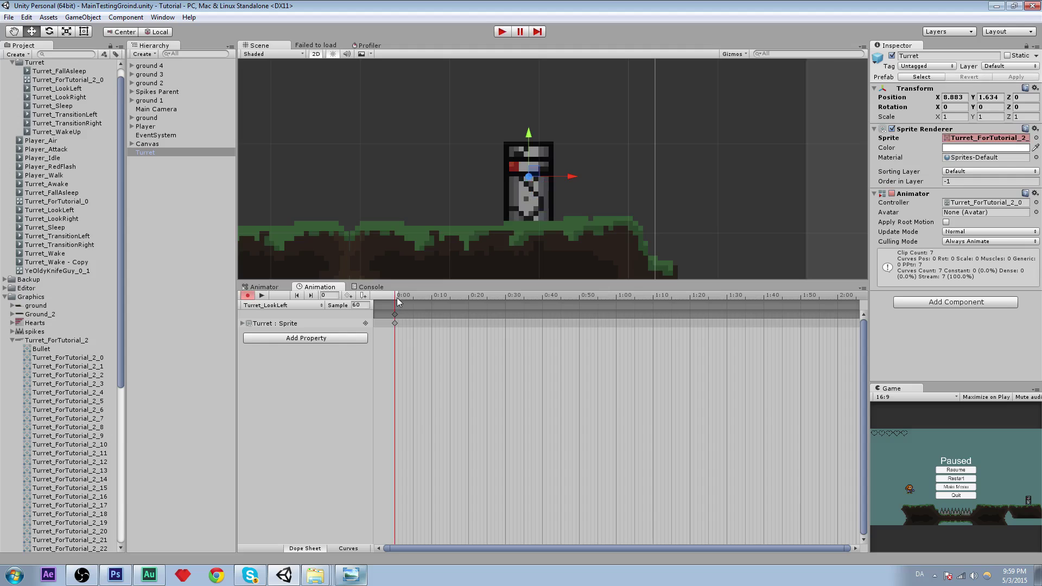
left_click(319, 305)
left_click(315, 340)
- Return to the animator graph and examine the transition from Turret_WakeUp to Turret_LookRight and the Turret_LookLeft state
left_click(270, 286)
middle_click_drag(574, 339, 545, 324)
left_click(526, 393)
left_click(536, 388)
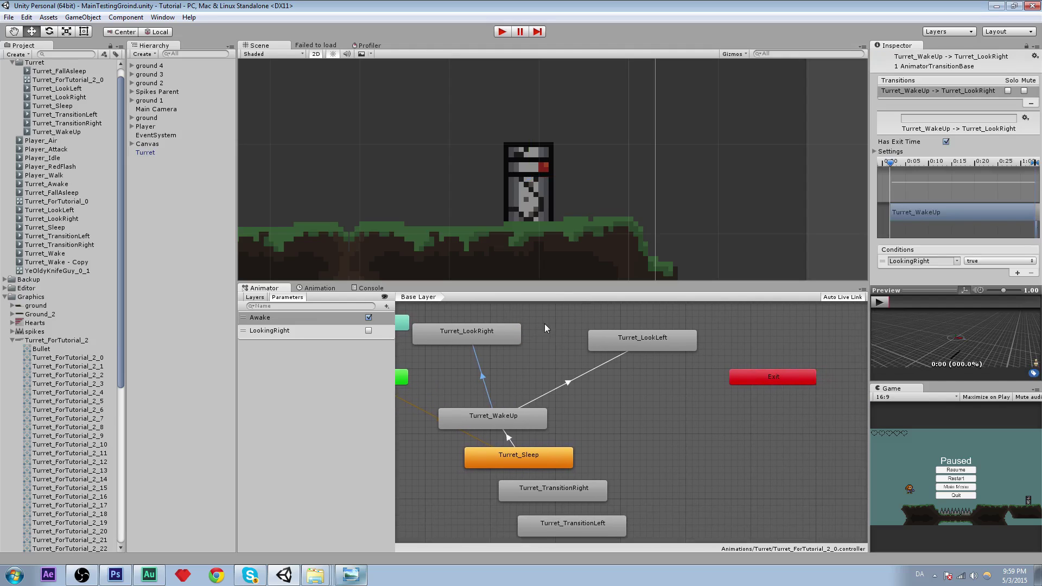
left_click(634, 340)
left_click(583, 366)
- Play-test the turret again with Awake on and LookingRight off, watch the Turret_LookLeft state, and stop the game
left_click(504, 31)
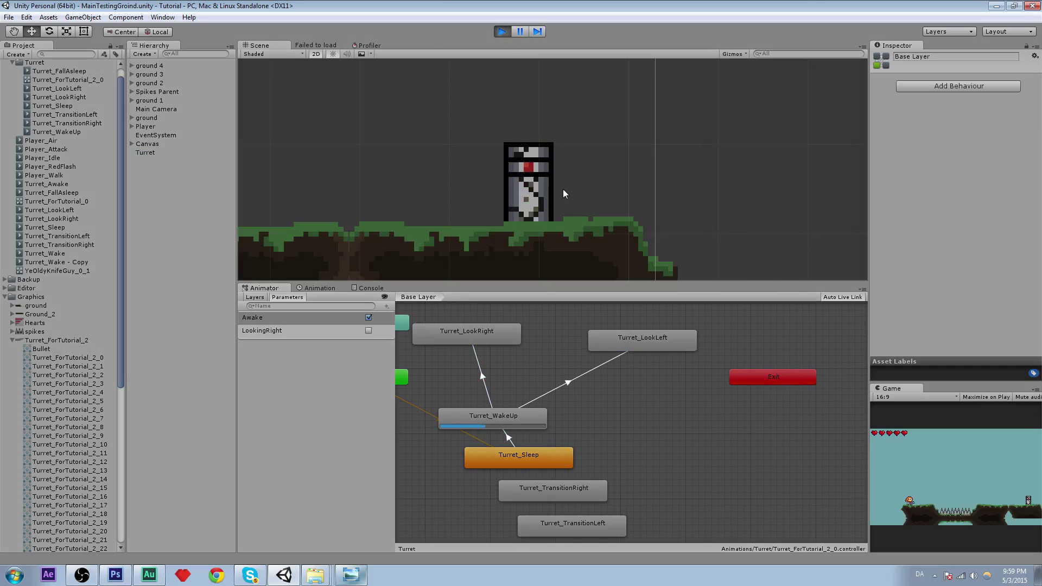
left_click(627, 343)
mouse_move(651, 337)
middle_mouse_down()
mouse_move(617, 331)
mouse_move(608, 348)
mouse_move(636, 347)
middle_mouse_up()
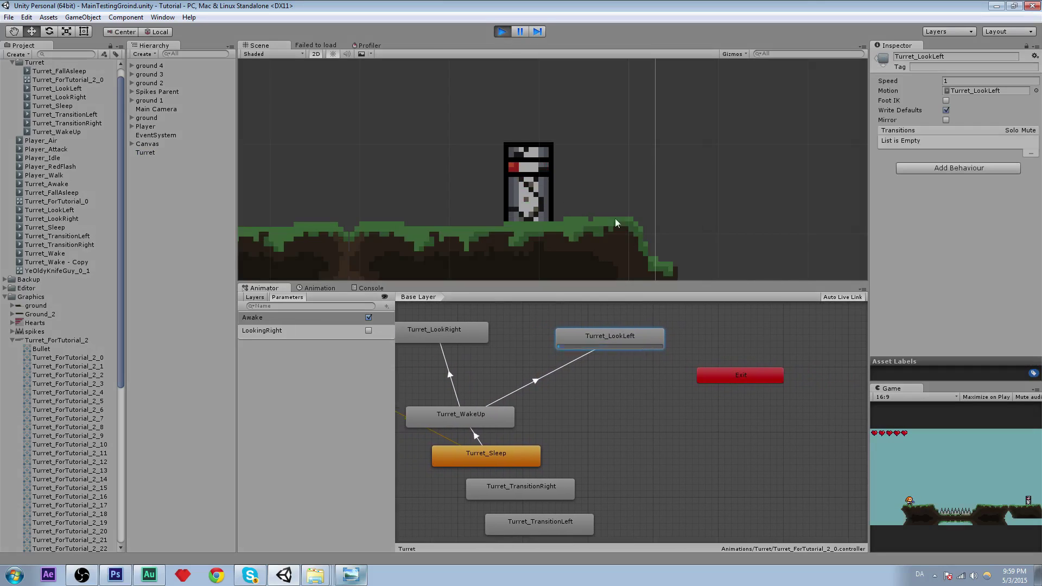
left_click(503, 31)
left_click(503, 32)
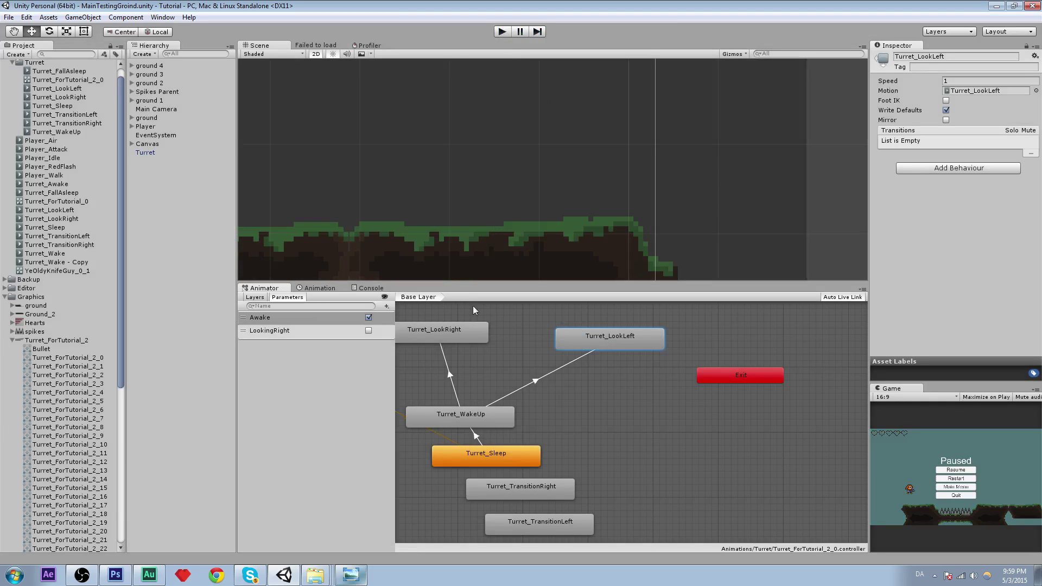
- Review the Turret_WakeUp to Turret_LookRight transition and the two parameters, and move Turret_FallAsleep directly above Turret_LookLeft
middle_click_drag(474, 305, 593, 373)
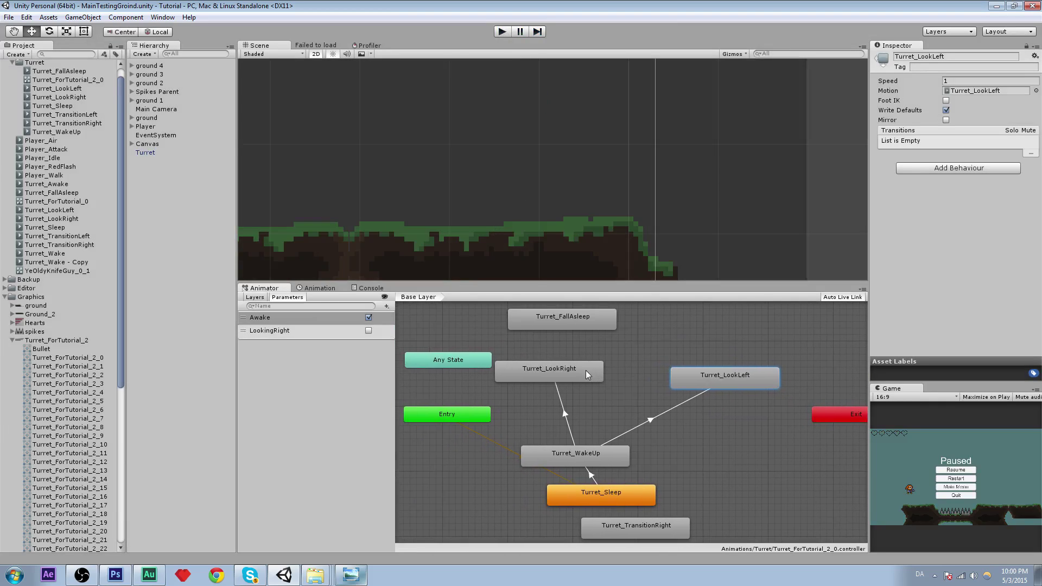
left_click(561, 407)
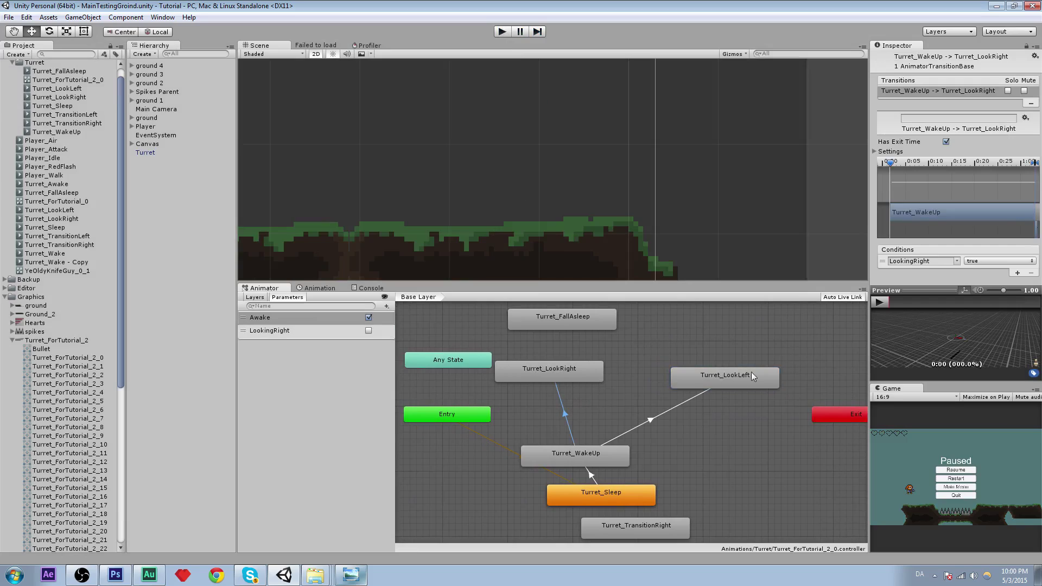
left_click(358, 332)
left_click(353, 317)
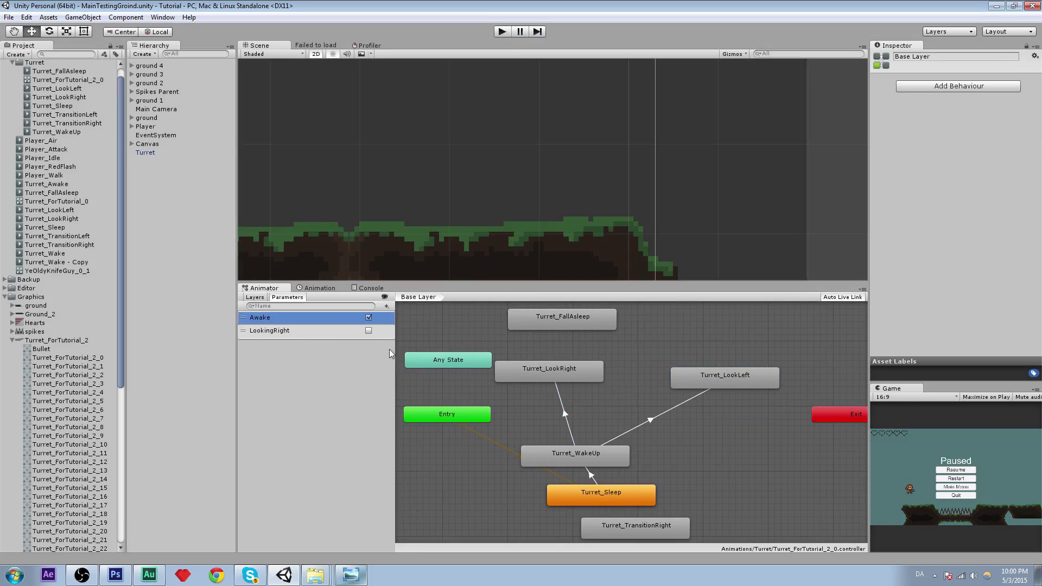
left_click(567, 378)
middle_click_drag(560, 366, 505, 365)
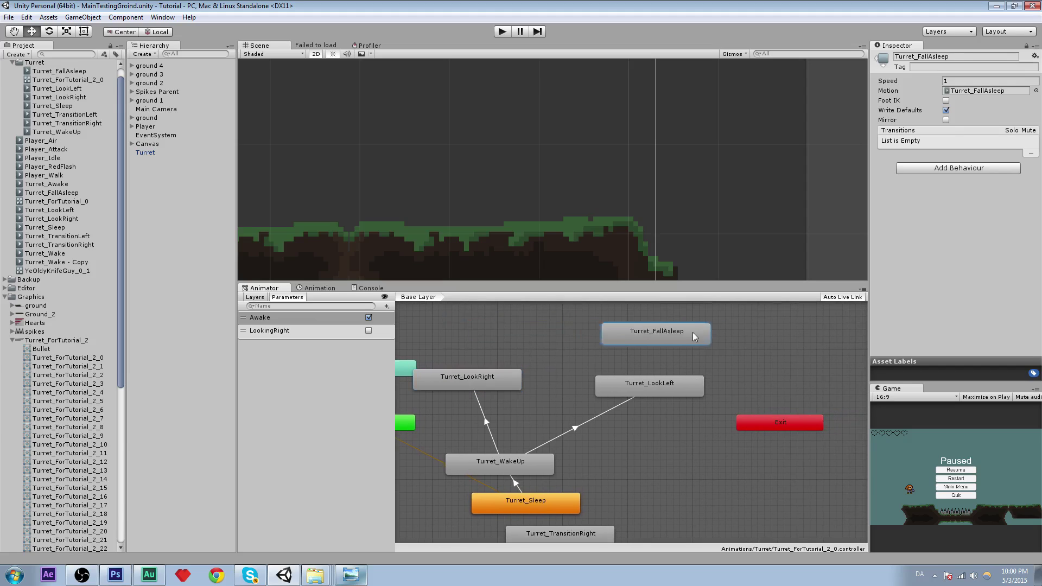